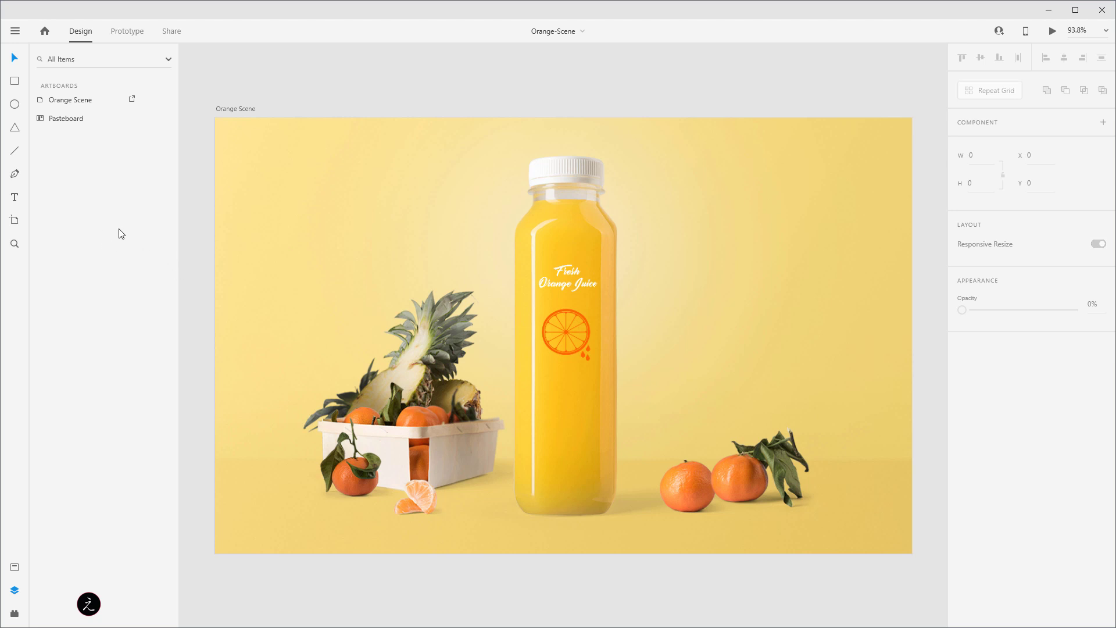
- Briefly show and select the Benefits of Orange Juice card, hide it again, and zoom to 100%
{"action": "left_click", "coordinate": [100, 124]}
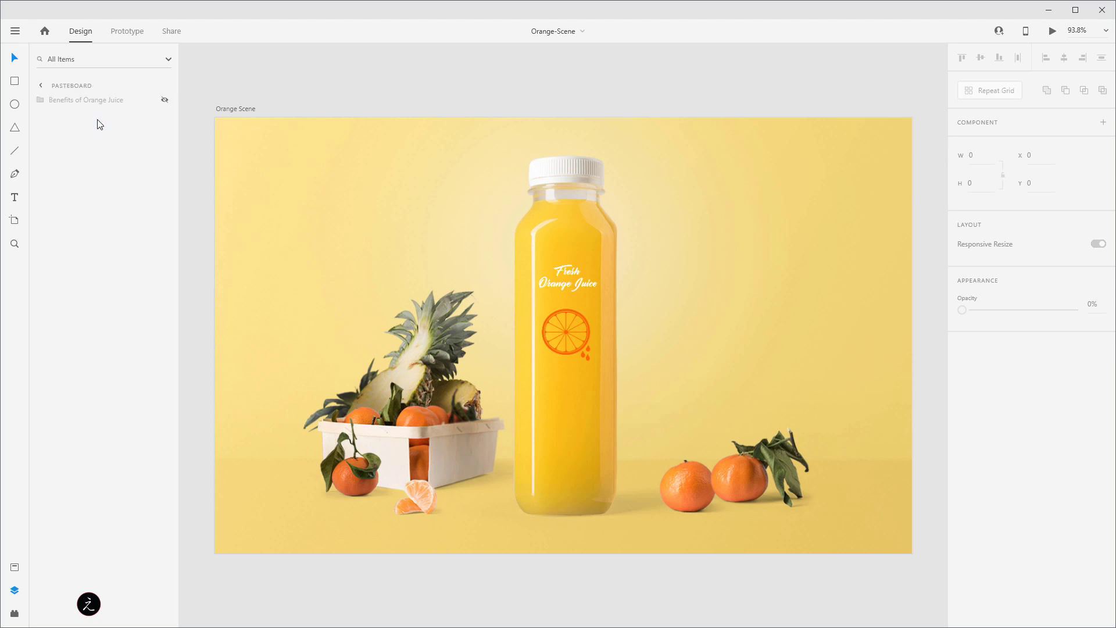
{"action": "left_click", "coordinate": [165, 102]}
{"action": "scroll", "coordinate": [421, 440], "scroll_direction": "down", "scroll_amount": 3}
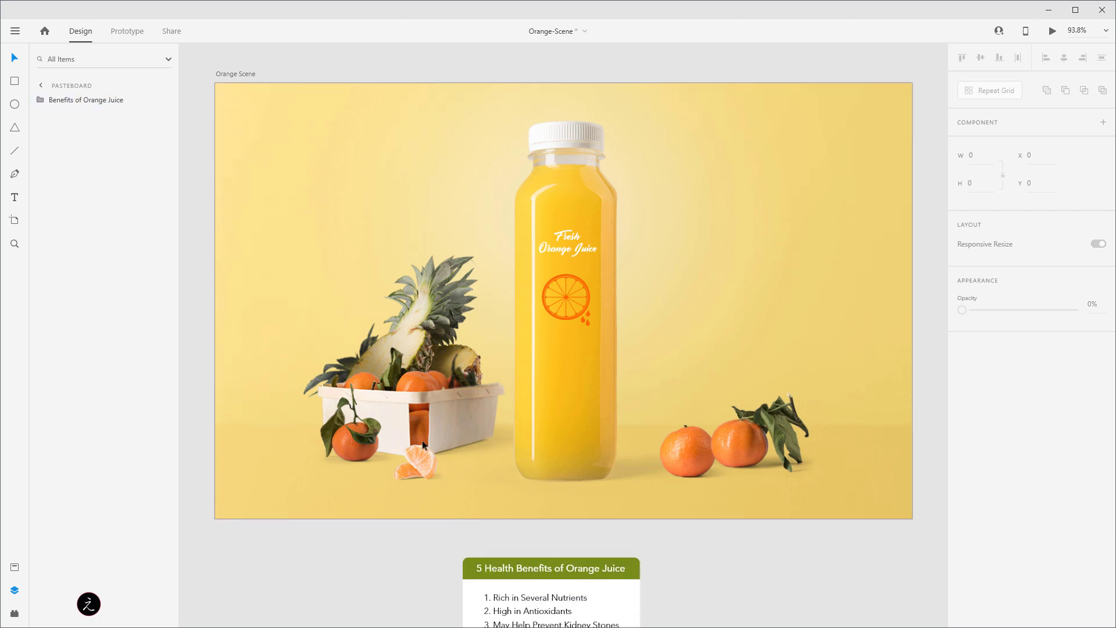
{"action": "scroll", "coordinate": [422, 441], "scroll_direction": "down", "scroll_amount": 1}
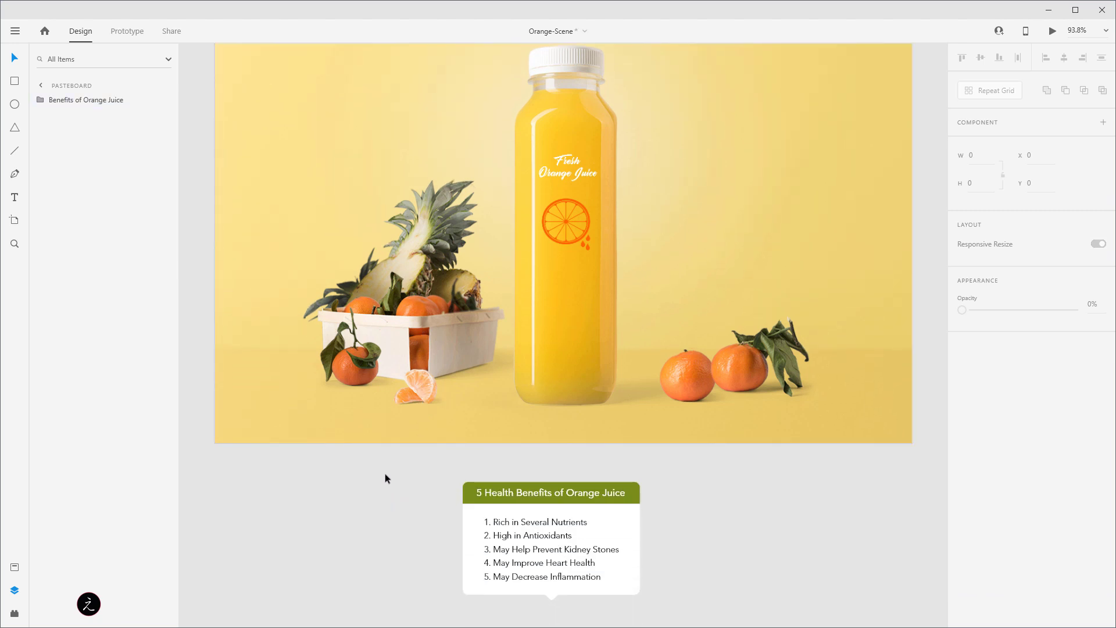
{"action": "left_click_drag", "start_coordinate": [384, 464], "coordinate": [787, 606]}
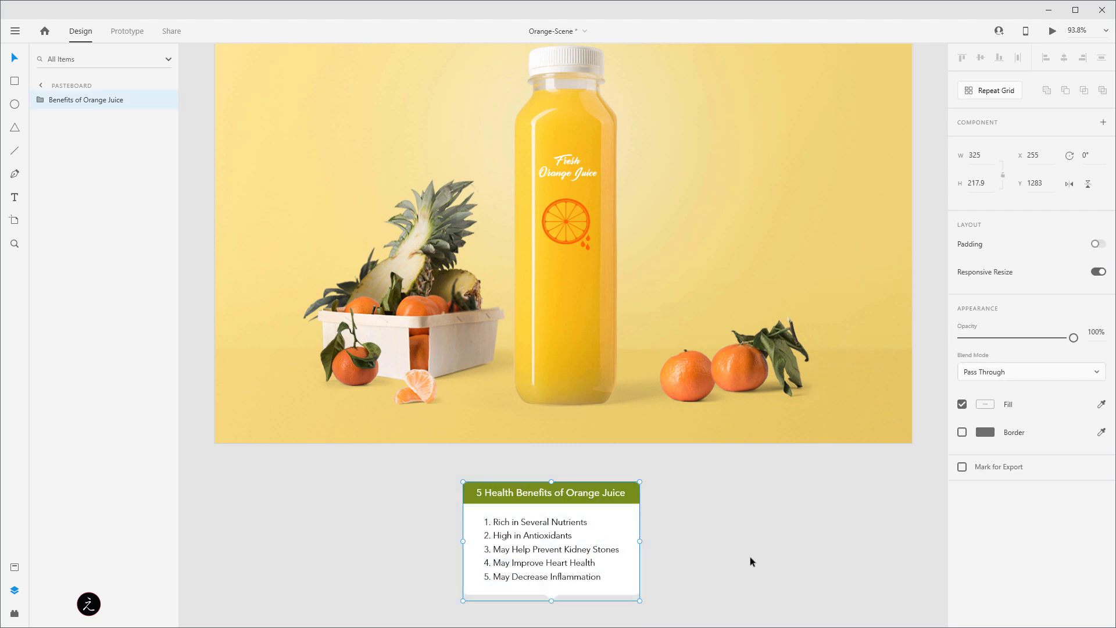
{"action": "left_click", "coordinate": [166, 100]}
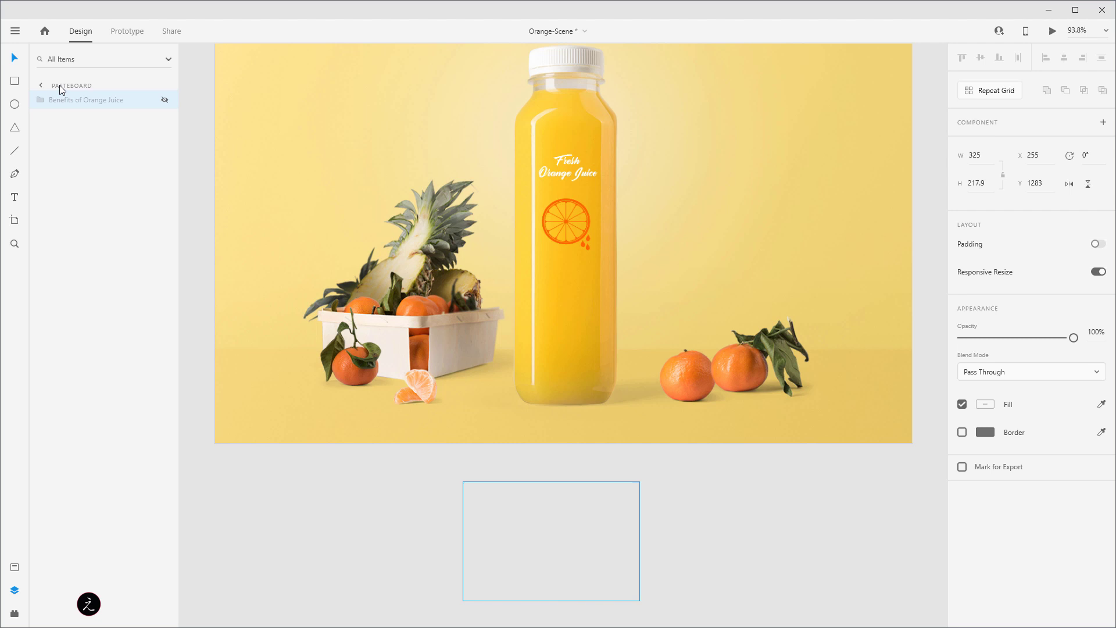
{"action": "left_click", "coordinate": [43, 84]}
{"action": "scroll", "coordinate": [235, 218], "scroll_direction": "up", "scroll_amount": 4}
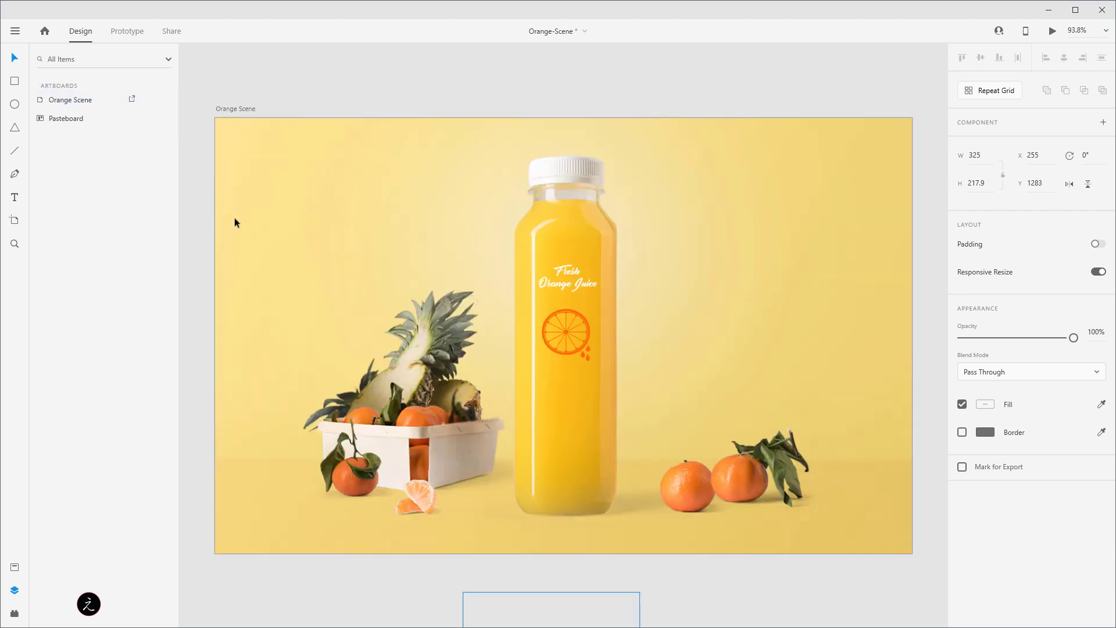
{"action": "key", "text": "ctrl+1"}
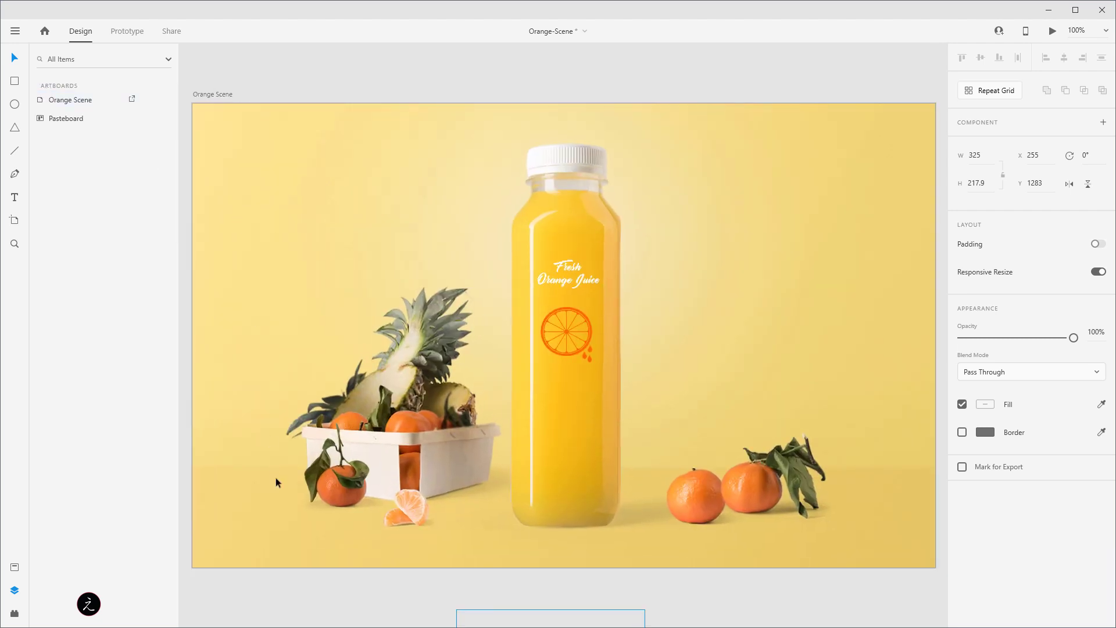
{"action": "left_click", "coordinate": [291, 604]}
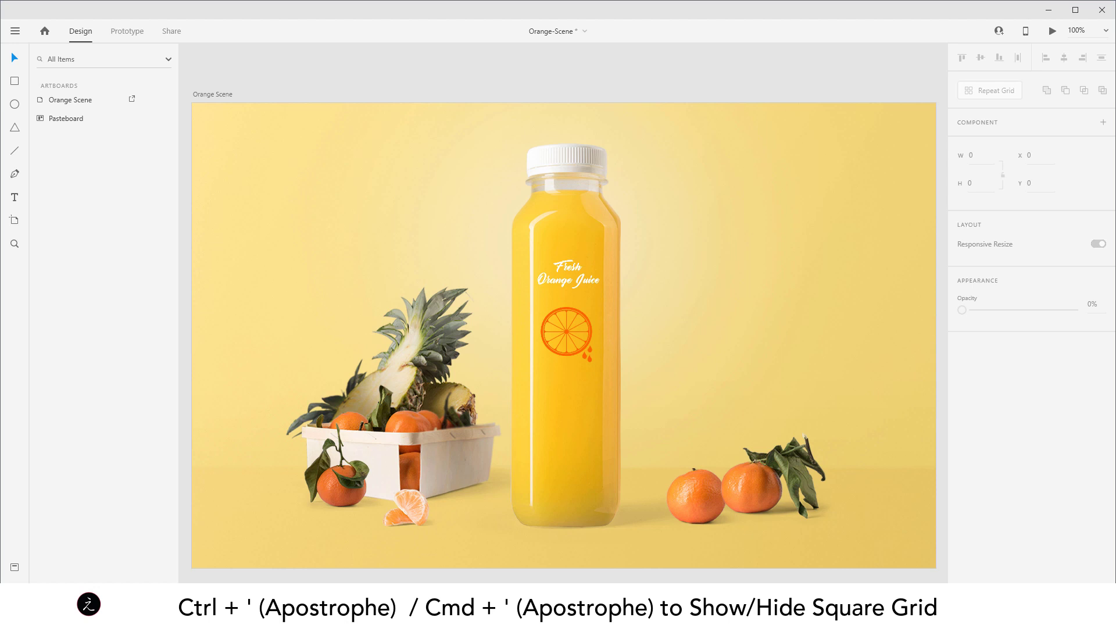
- Show the square grid on the Orange Scene artboard and set its square size to 20
{"action": "key", "text": "ctrl+apostrophe"}
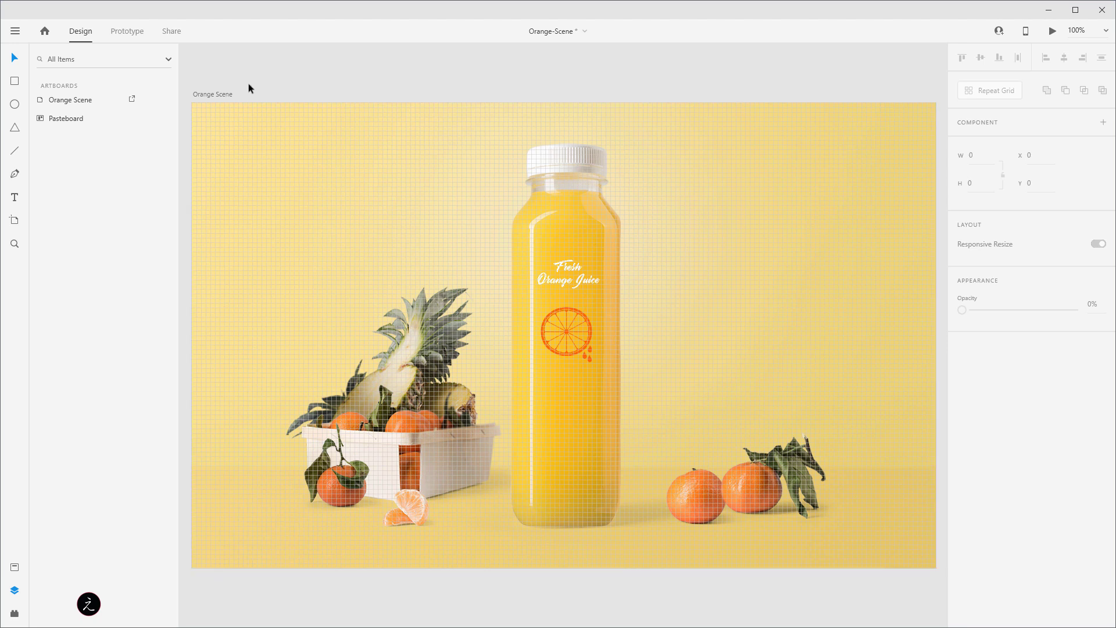
{"action": "left_click", "coordinate": [217, 94]}
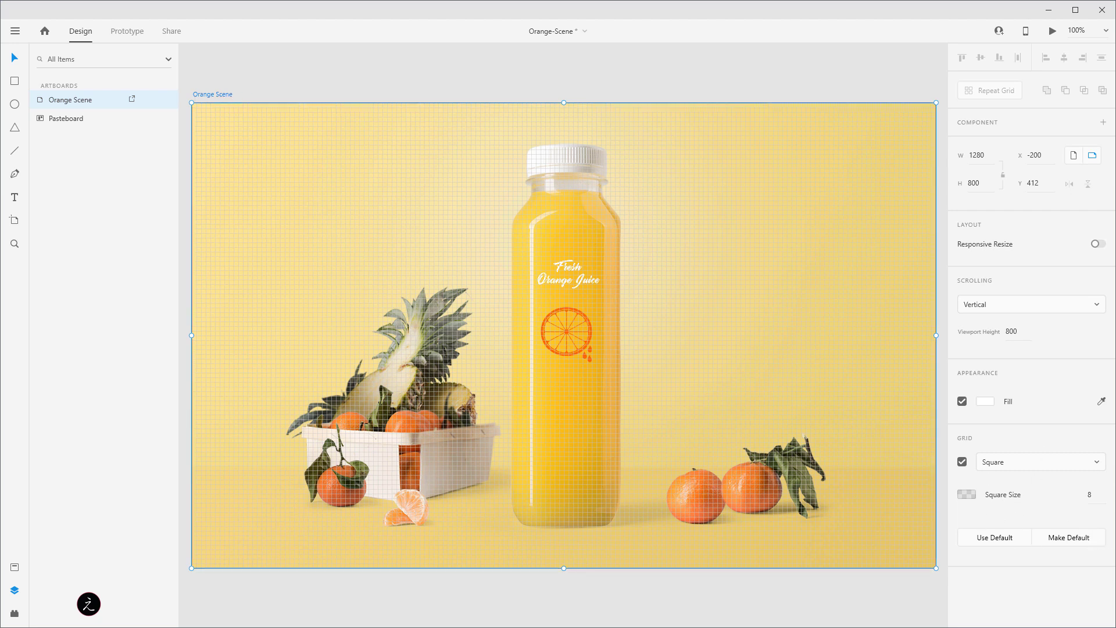
{"action": "left_click", "coordinate": [1098, 494]}
{"action": "type", "text": "20"}
{"action": "key", "text": "Return"}
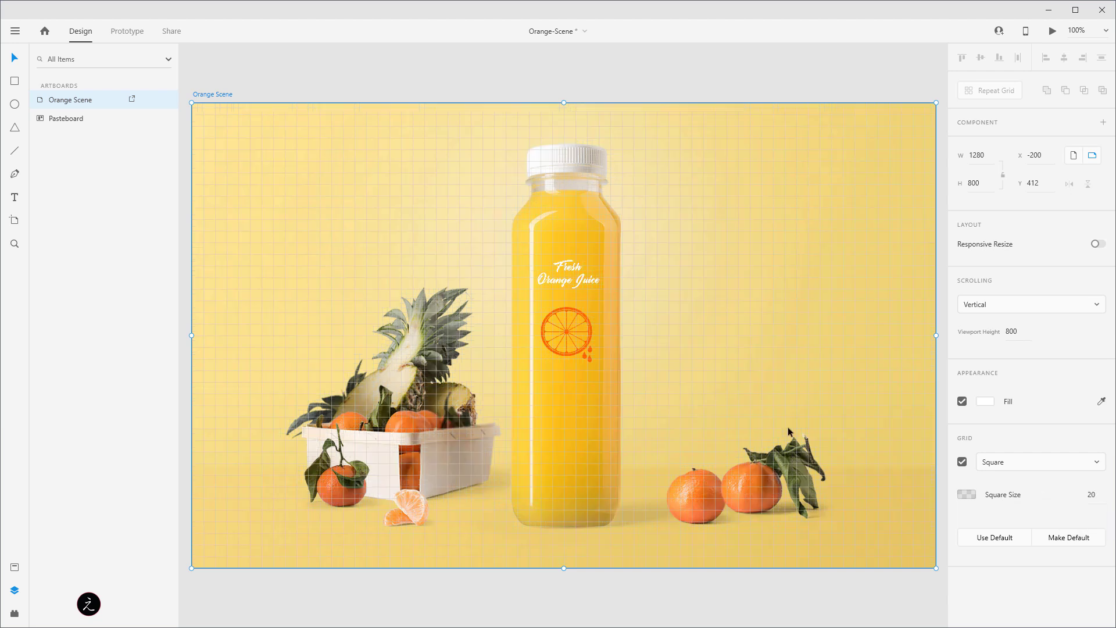
- Draw a 40×40 circle right of the bottle with no border and a pure black fill
{"action": "left_click", "coordinate": [699, 254]}
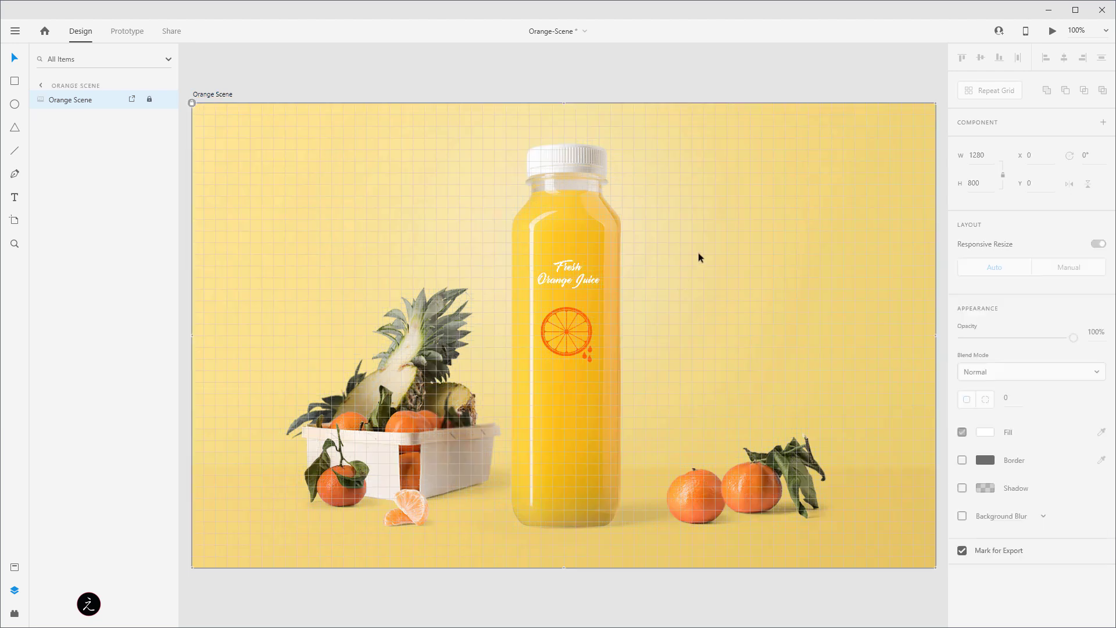
{"action": "scroll", "coordinate": [786, 344], "scroll_direction": "up", "scroll_amount": 5}
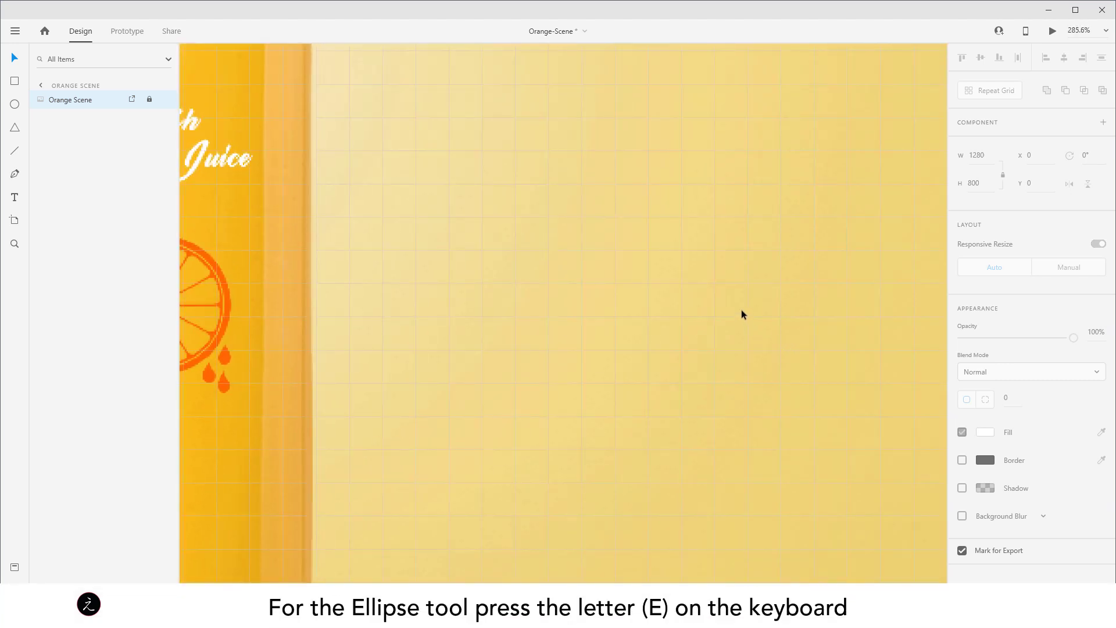
{"action": "key", "text": "e"}
{"action": "left_click_drag", "start_coordinate": [649, 251], "coordinate": [716, 330]}
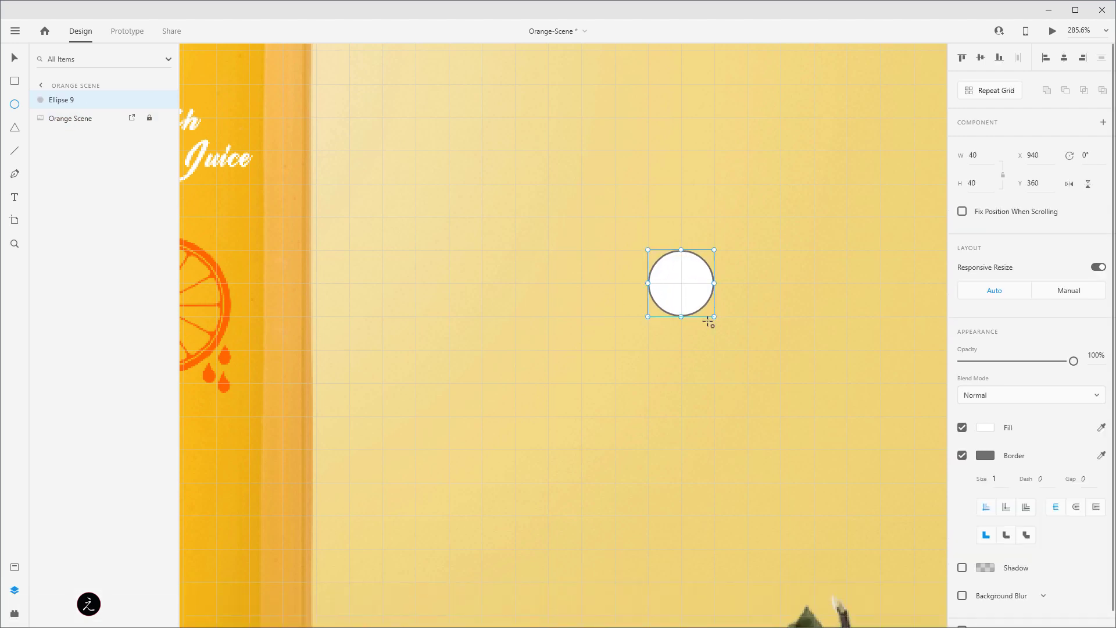
{"action": "left_click", "coordinate": [15, 58]}
{"action": "left_click", "coordinate": [962, 455]}
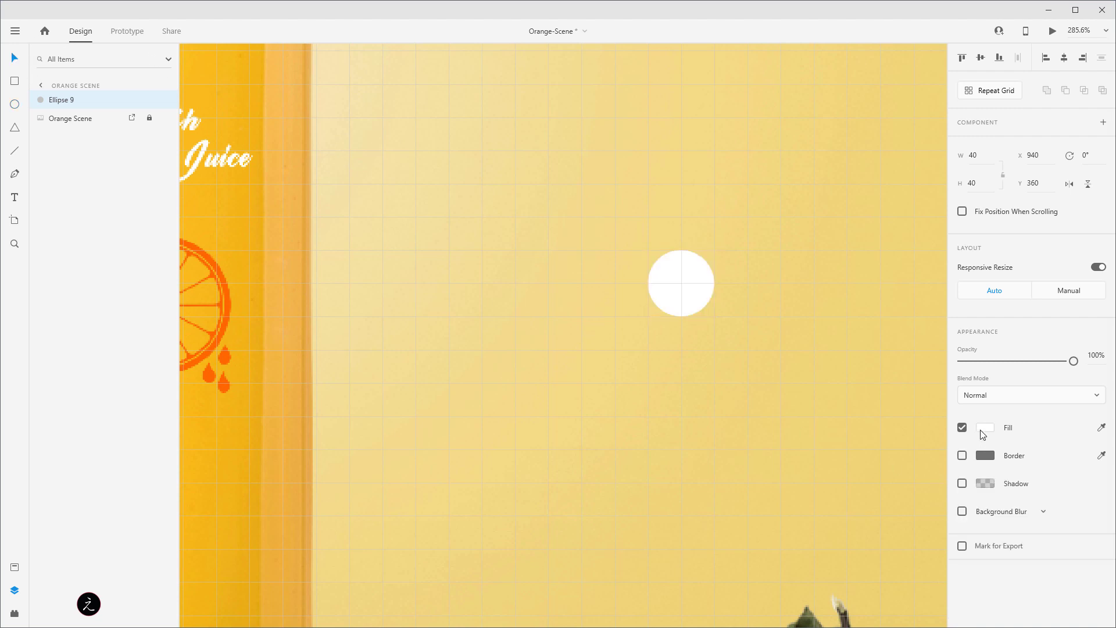
{"action": "left_click", "coordinate": [986, 427]}
{"action": "left_click", "coordinate": [885, 434]}
{"action": "left_click", "coordinate": [908, 462]}
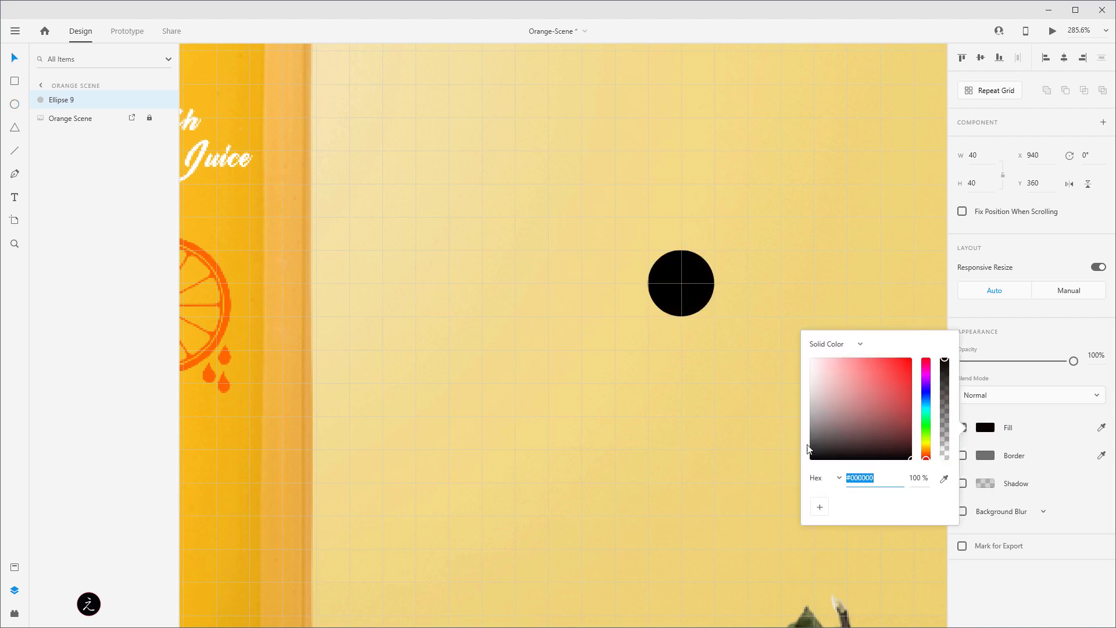
{"action": "left_click", "coordinate": [598, 378]}
- Add a white '+' text on the circle and align both to middle and centre
{"action": "left_click", "coordinate": [15, 198]}
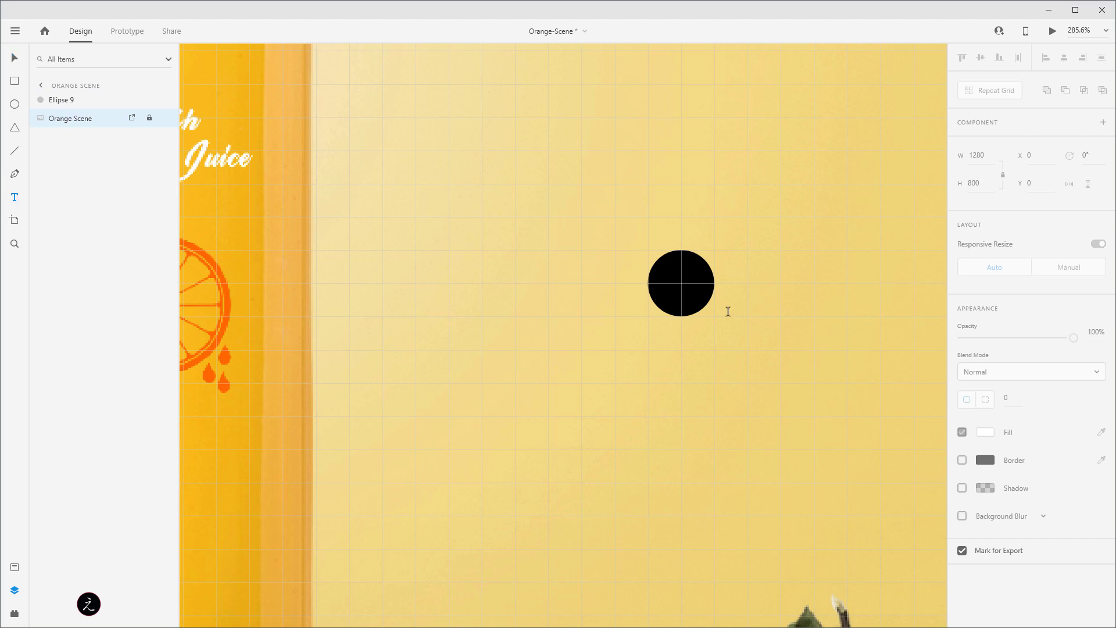
{"action": "left_click", "coordinate": [683, 283]}
{"action": "type", "text": "+"}
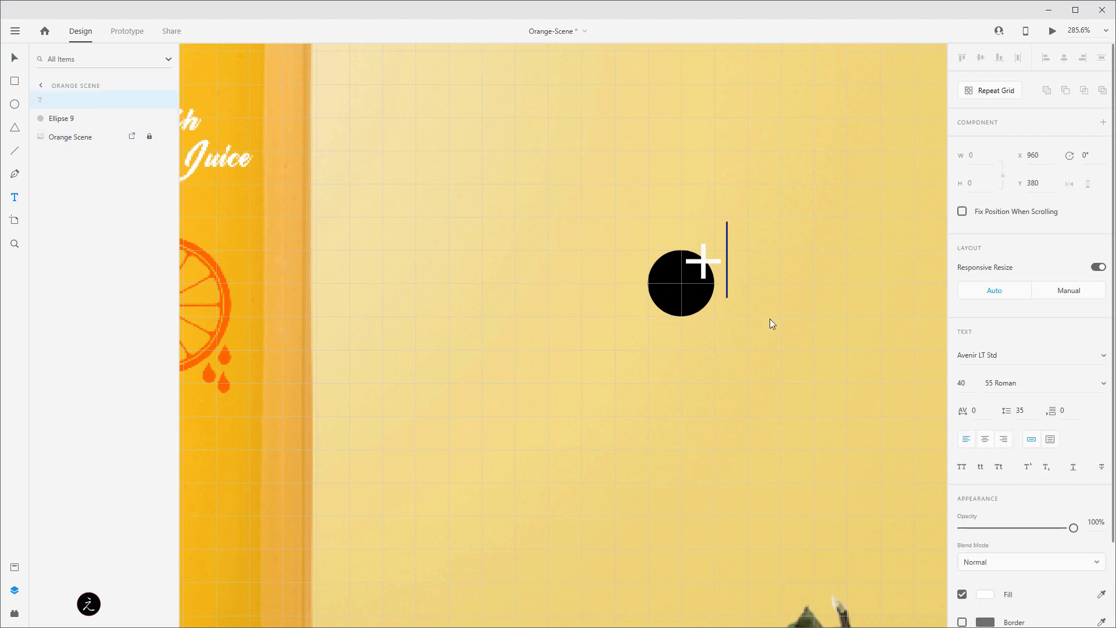
{"action": "key", "text": "Escape"}
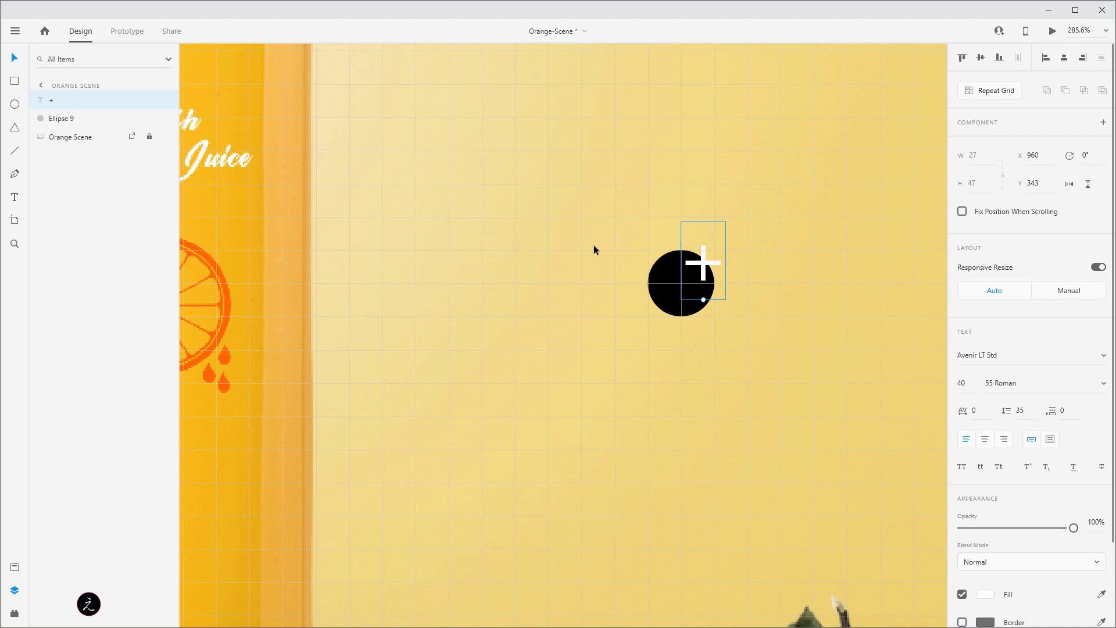
{"action": "left_click_drag", "start_coordinate": [704, 263], "coordinate": [684, 281]}
{"action": "left_click_drag", "start_coordinate": [593, 213], "coordinate": [770, 344]}
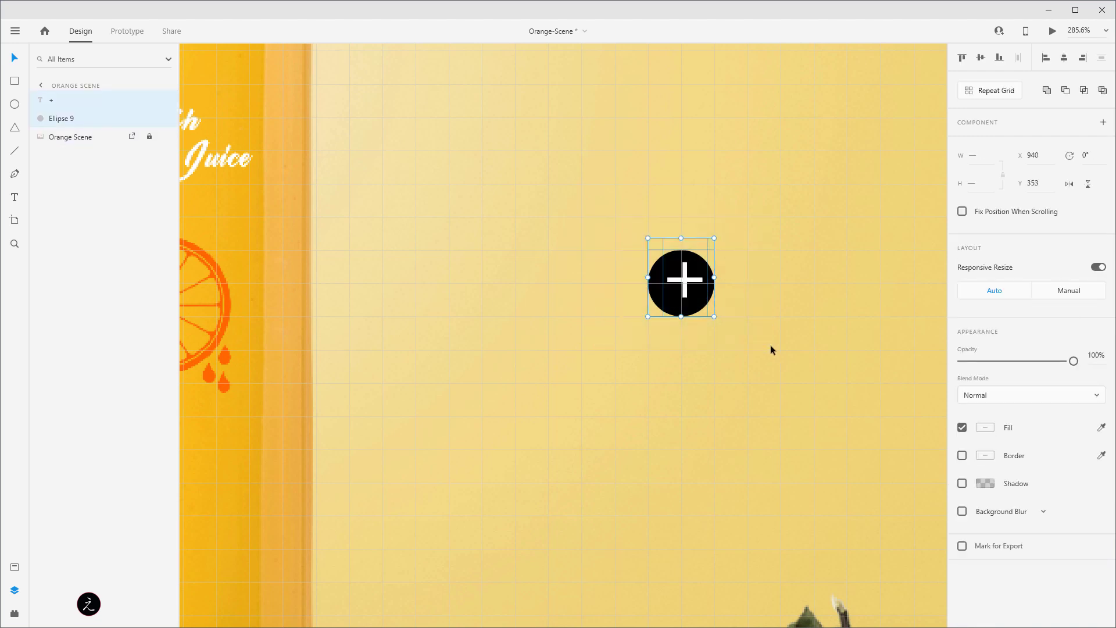
{"action": "left_click", "coordinate": [981, 61]}
{"action": "left_click", "coordinate": [1066, 60]}
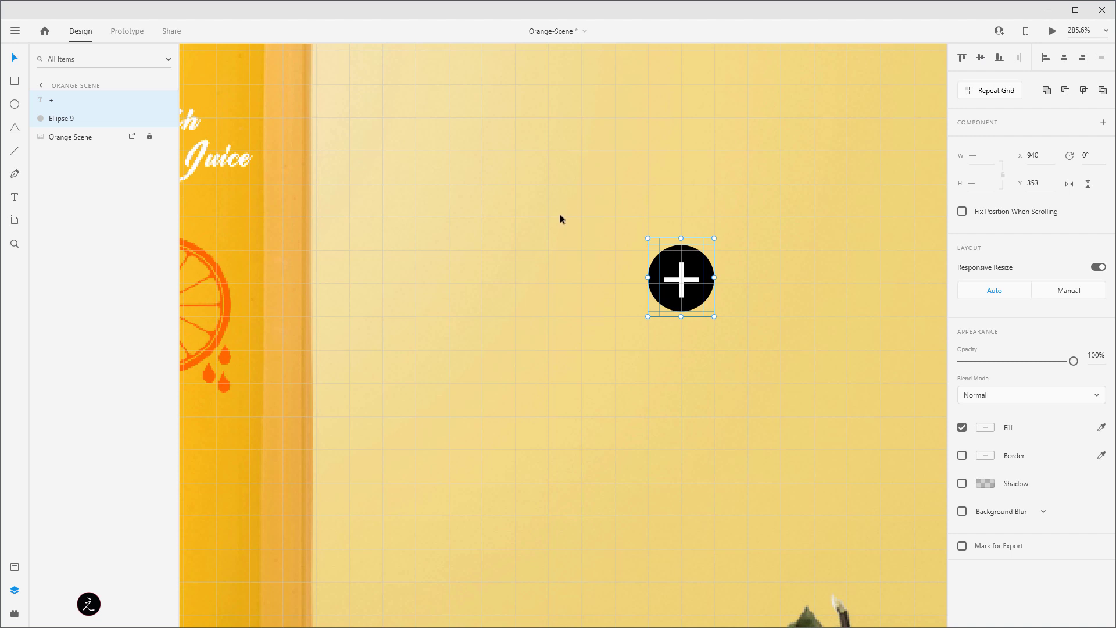
- Show the column layout grid and nudge the plus button down-left to X 917, Y 376.5
{"action": "scroll", "coordinate": [560, 213], "scroll_direction": "down", "scroll_amount": 1}
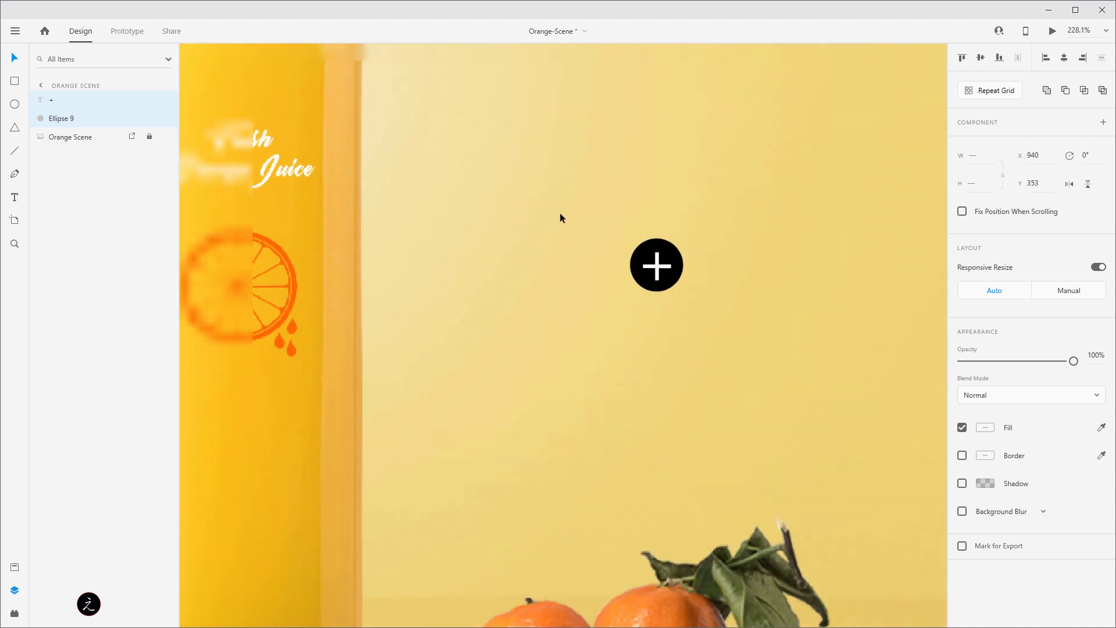
{"action": "scroll", "coordinate": [560, 214], "scroll_direction": "down", "scroll_amount": 2}
{"action": "left_click_drag", "start_coordinate": [628, 317], "coordinate": [675, 334]}
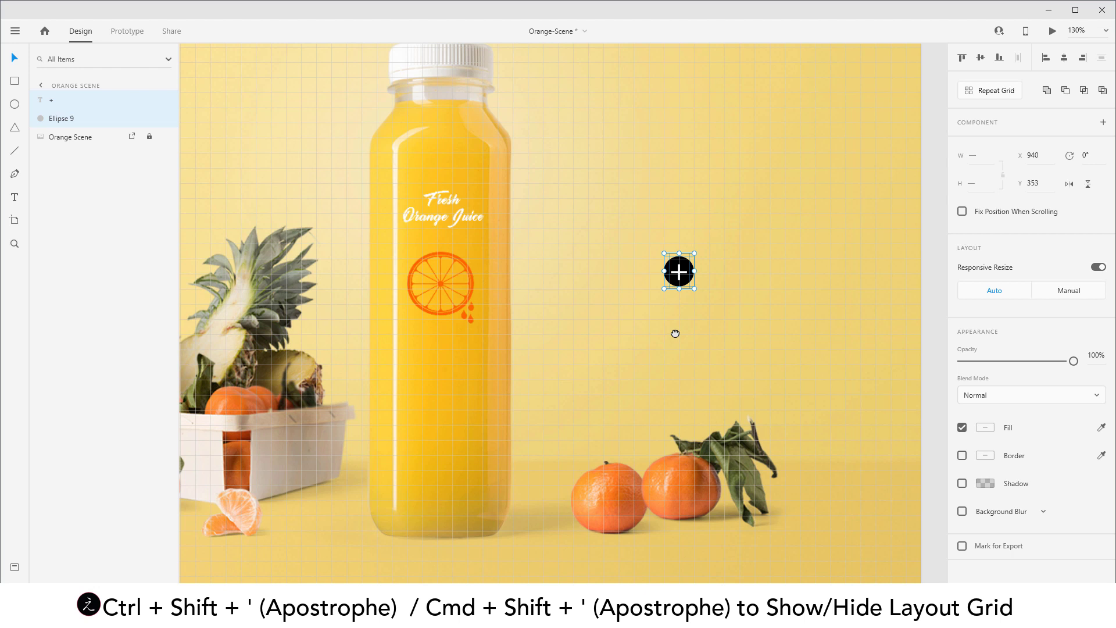
{"action": "key", "text": "ctrl+shift+apostrophe"}
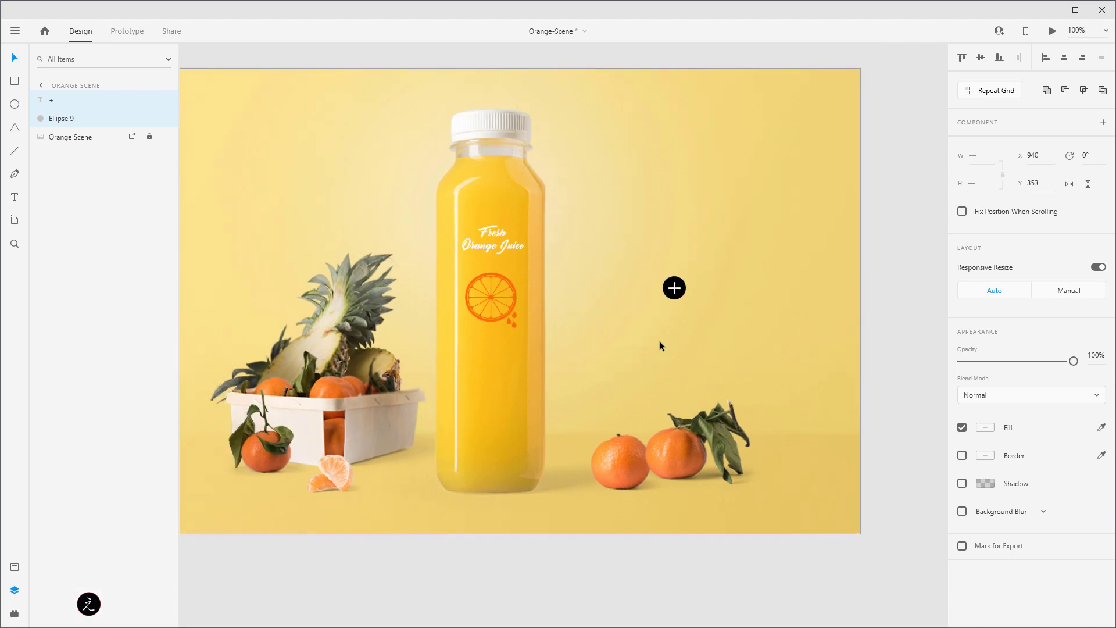
{"action": "key", "text": "ctrl+shift+apostrophe"}
{"action": "left_click_drag", "start_coordinate": [657, 339], "coordinate": [719, 356]}
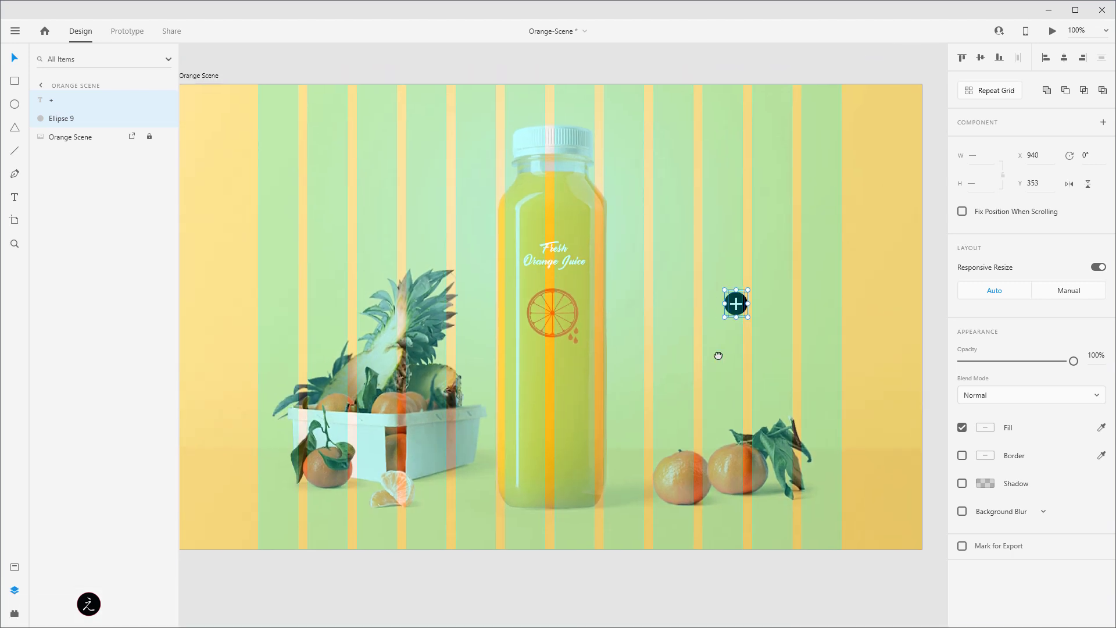
{"action": "left_click_drag", "start_coordinate": [737, 306], "coordinate": [726, 320]}
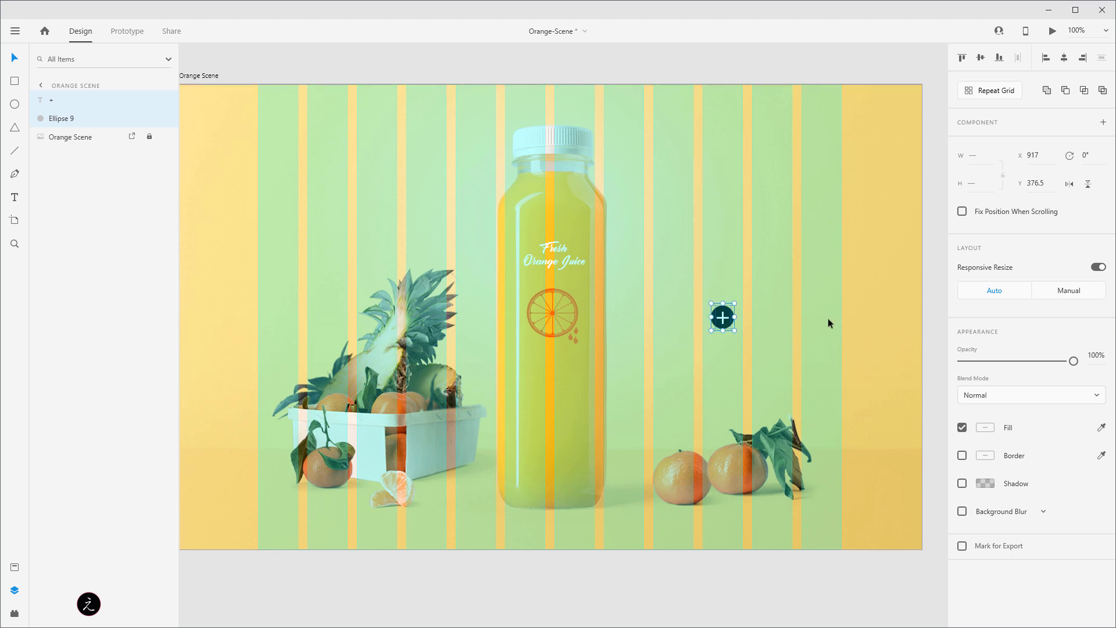
{"action": "left_click", "coordinate": [827, 319]}
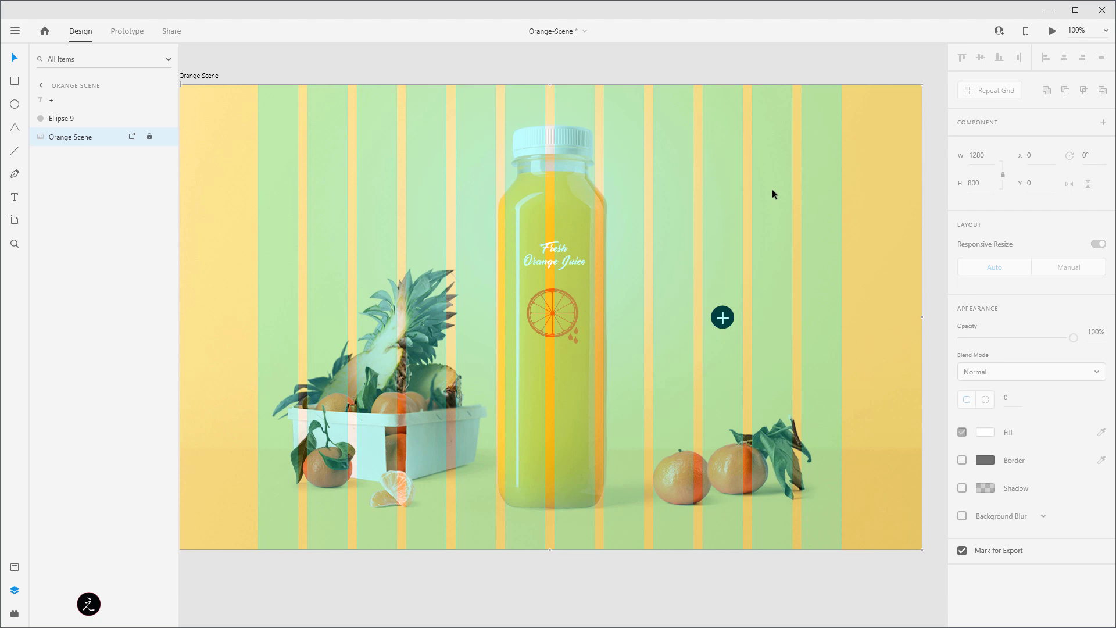
- Hide the layout grid, rename layer Ellipse 9 to Ellipse, and select the plus and circle
{"action": "key", "text": "ctrl+shift+apostrophe"}
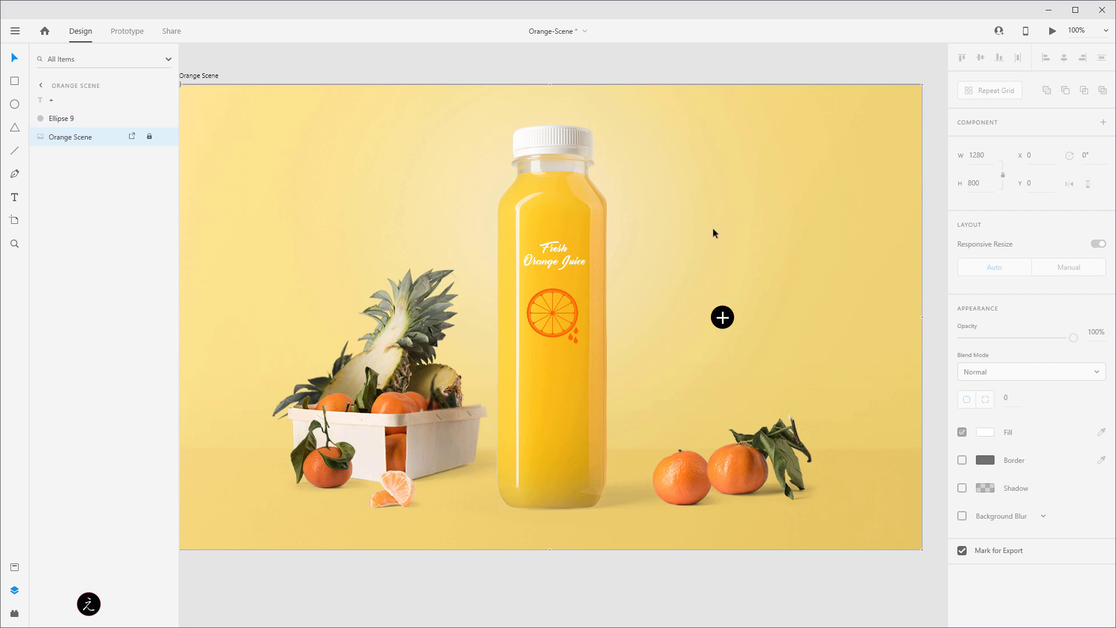
{"action": "left_click", "coordinate": [72, 118]}
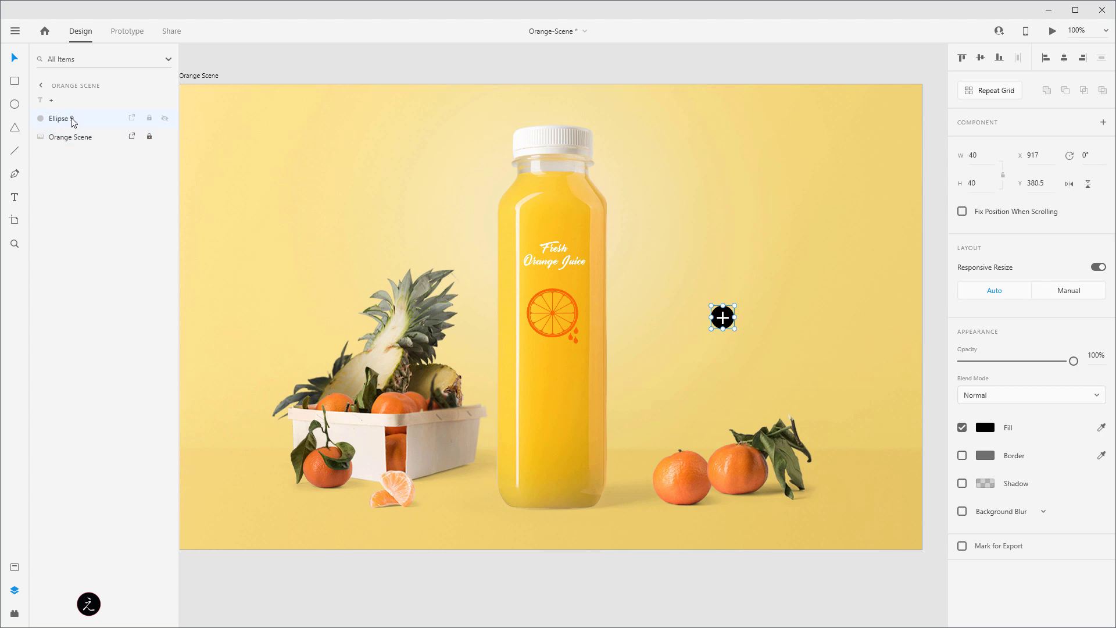
{"action": "double_click", "coordinate": [72, 119]}
{"action": "left_click", "coordinate": [84, 118]}
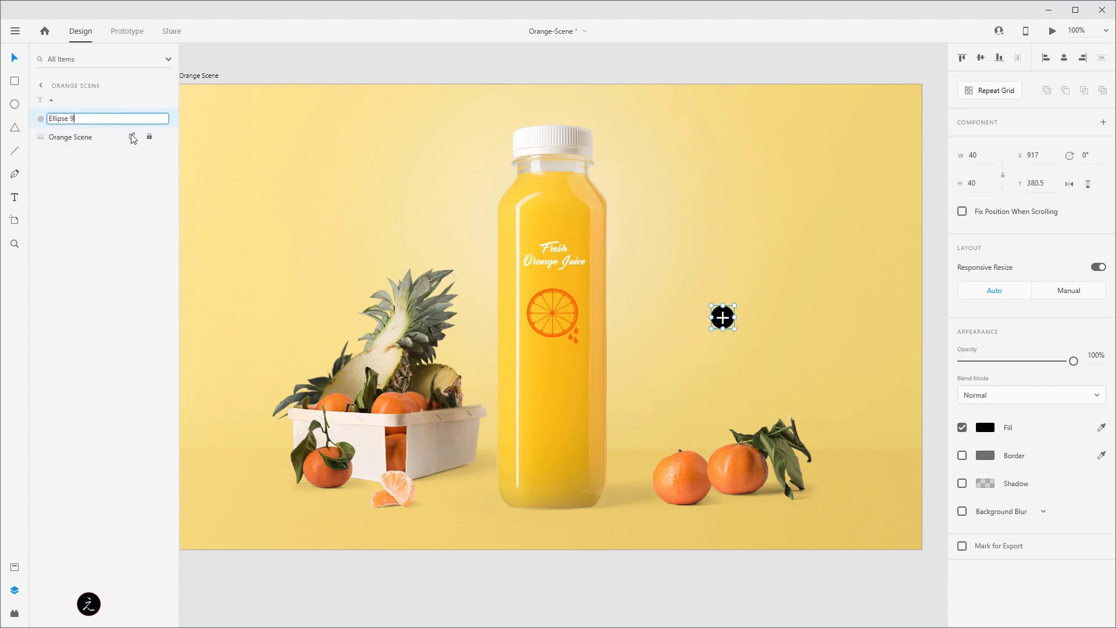
{"action": "left_click", "coordinate": [385, 185]}
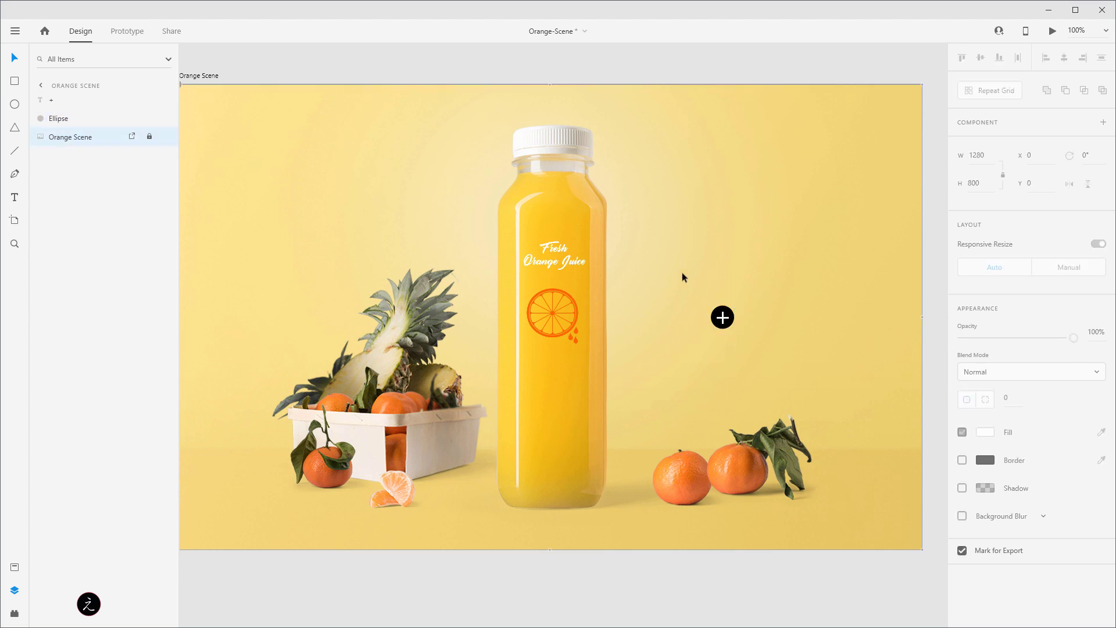
{"action": "left_click_drag", "start_coordinate": [682, 272], "coordinate": [763, 353]}
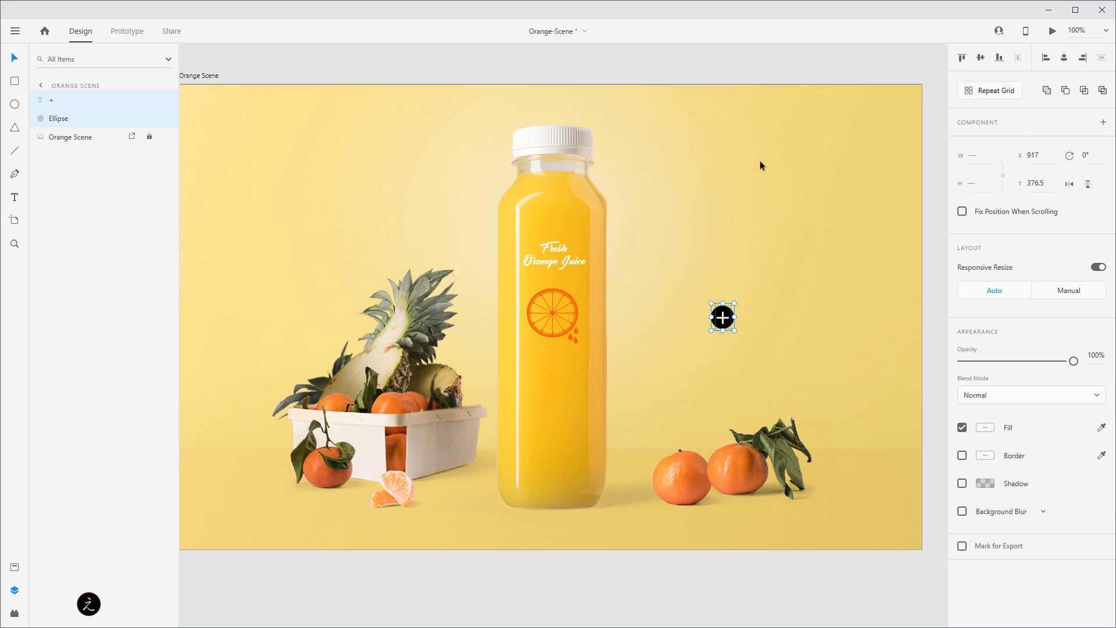
- Make the plus and circle a component and rename 'Component 35 – 1' to 'Component'
{"action": "key", "text": "ctrl+k"}
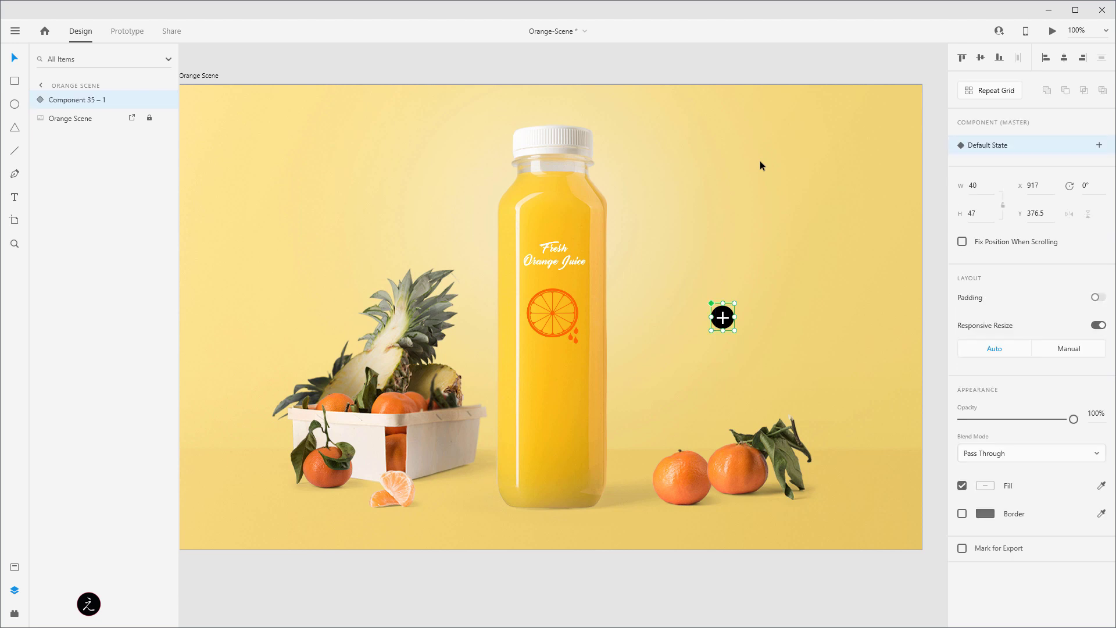
{"action": "double_click", "coordinate": [84, 101]}
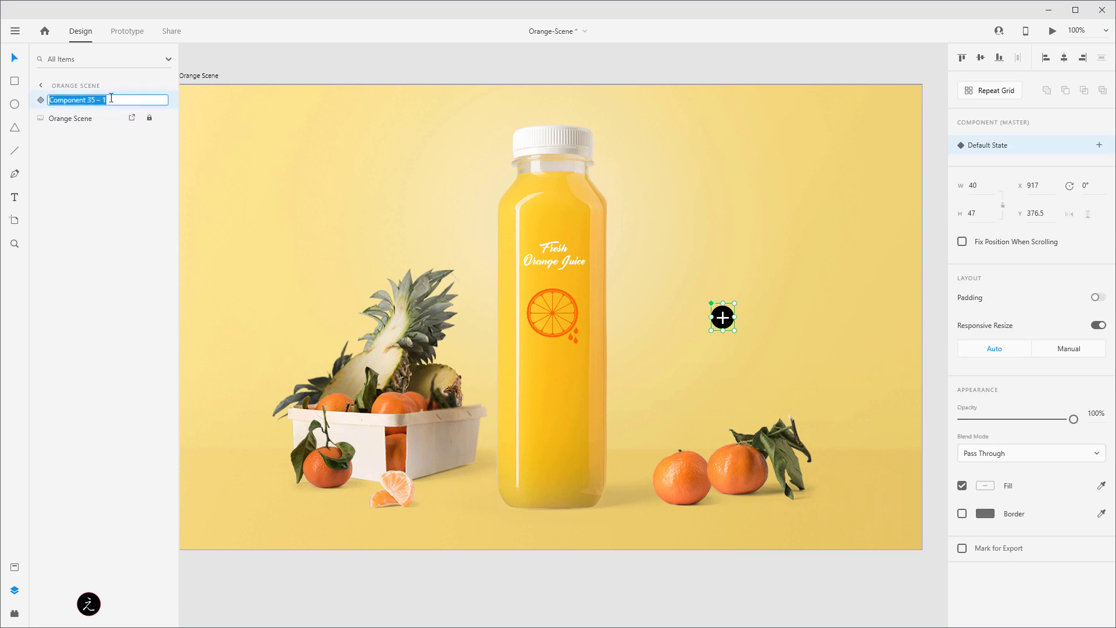
{"action": "left_click", "coordinate": [111, 98]}
{"action": "key", "text": "BackSpace"}
{"action": "key", "text": "BackSpace"}
{"action": "key", "text": "BackSpace"}
{"action": "key", "text": "BackSpace"}
{"action": "key", "text": "BackSpace"}
{"action": "key", "text": "BackSpace"}
{"action": "key", "text": "BackSpace"}
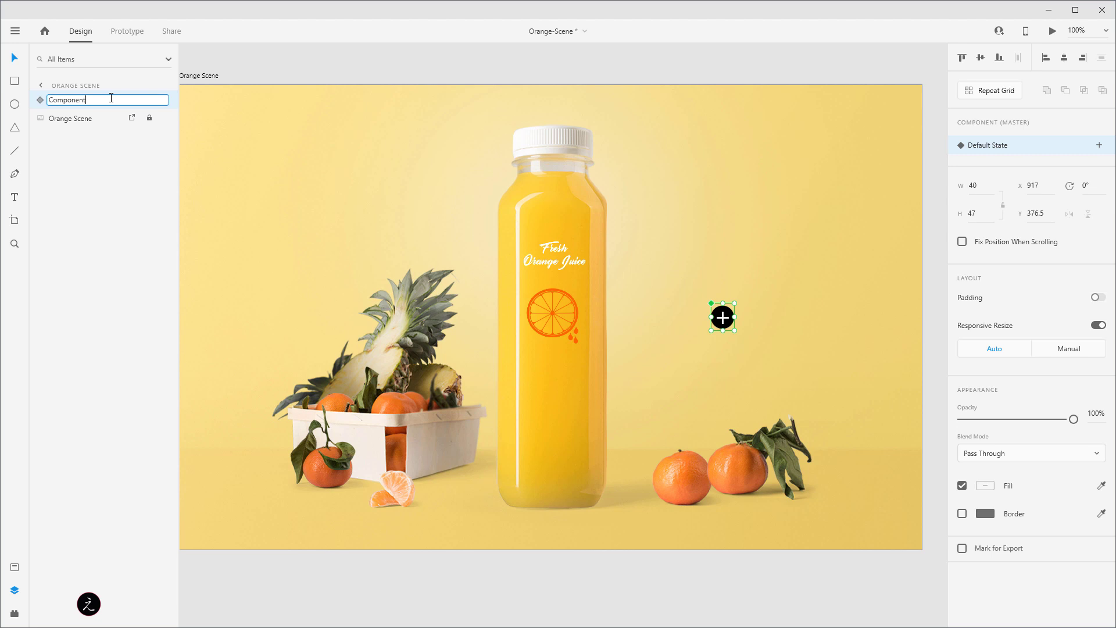
{"action": "left_click", "coordinate": [356, 179]}
{"action": "left_click_drag", "start_coordinate": [678, 271], "coordinate": [758, 336]}
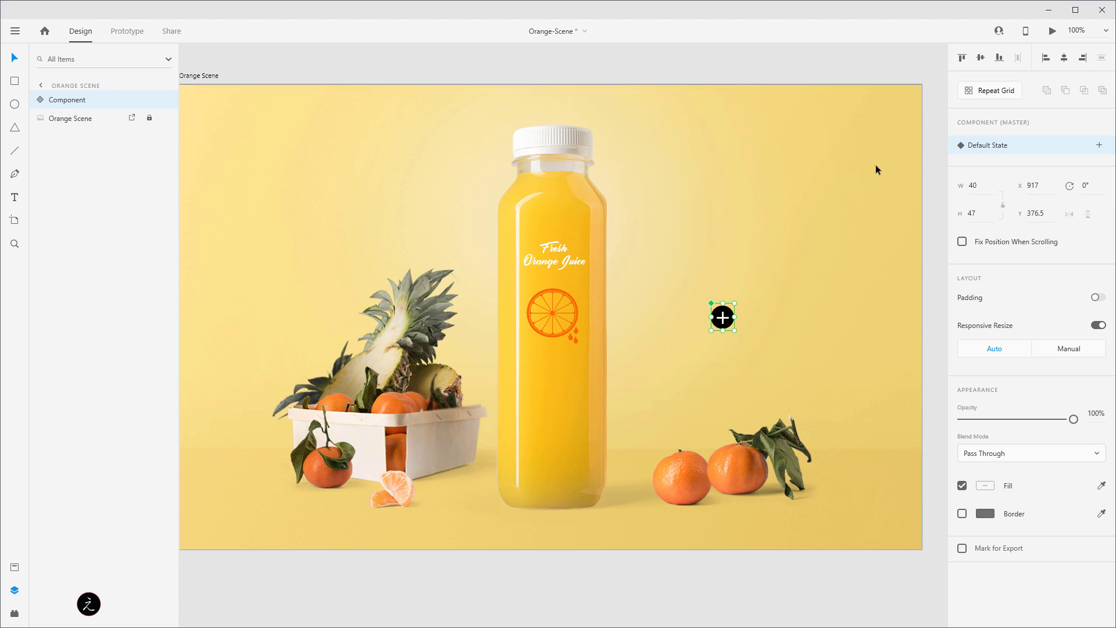
- Add a Hover State under the component's Default State
{"action": "left_click", "coordinate": [1100, 145]}
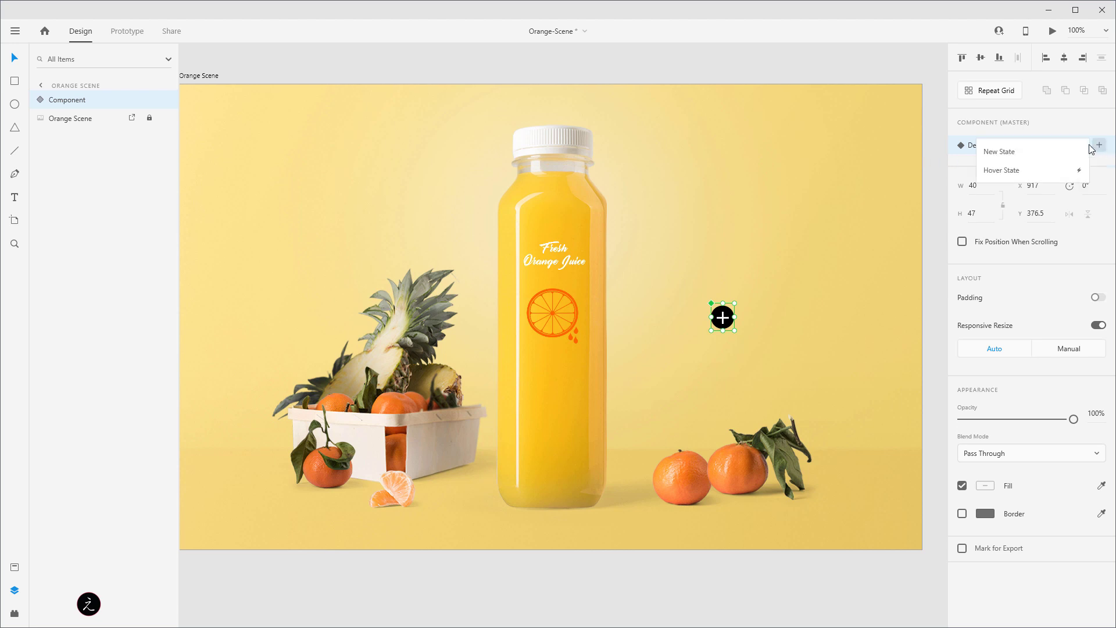
{"action": "left_click", "coordinate": [1027, 171]}
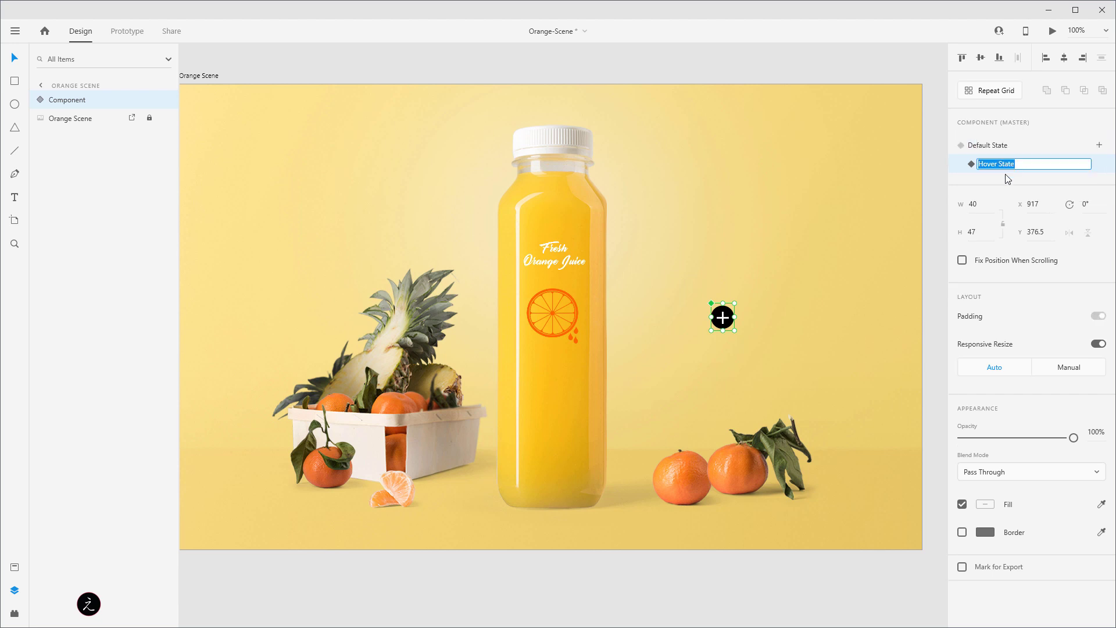
- In the Hover State, change the component's circle fill to white
{"action": "left_click", "coordinate": [775, 301]}
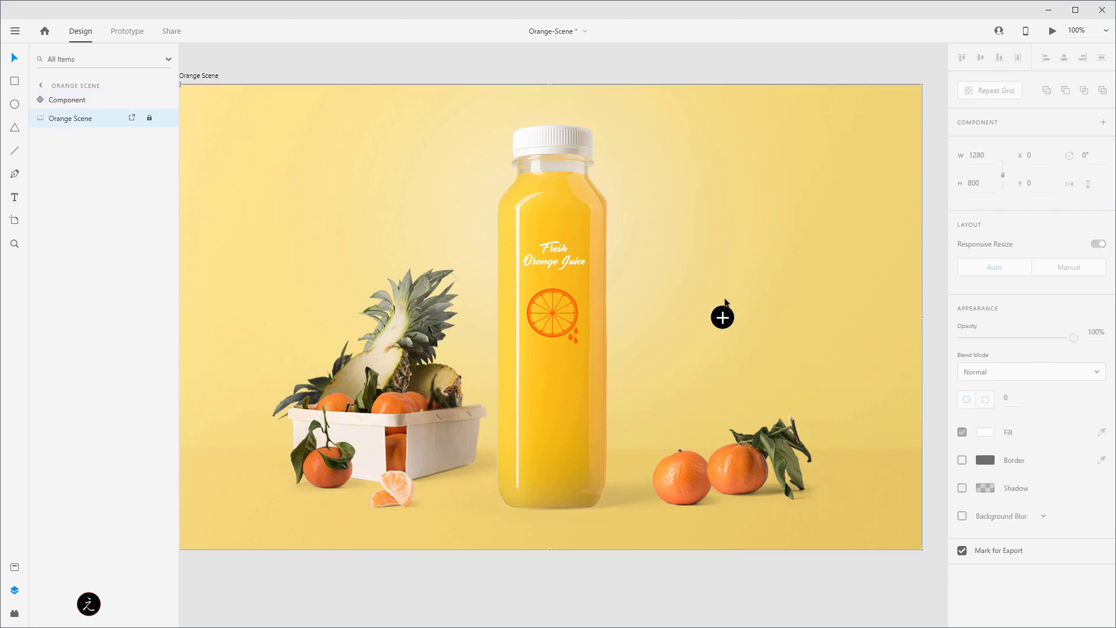
{"action": "left_click", "coordinate": [723, 317]}
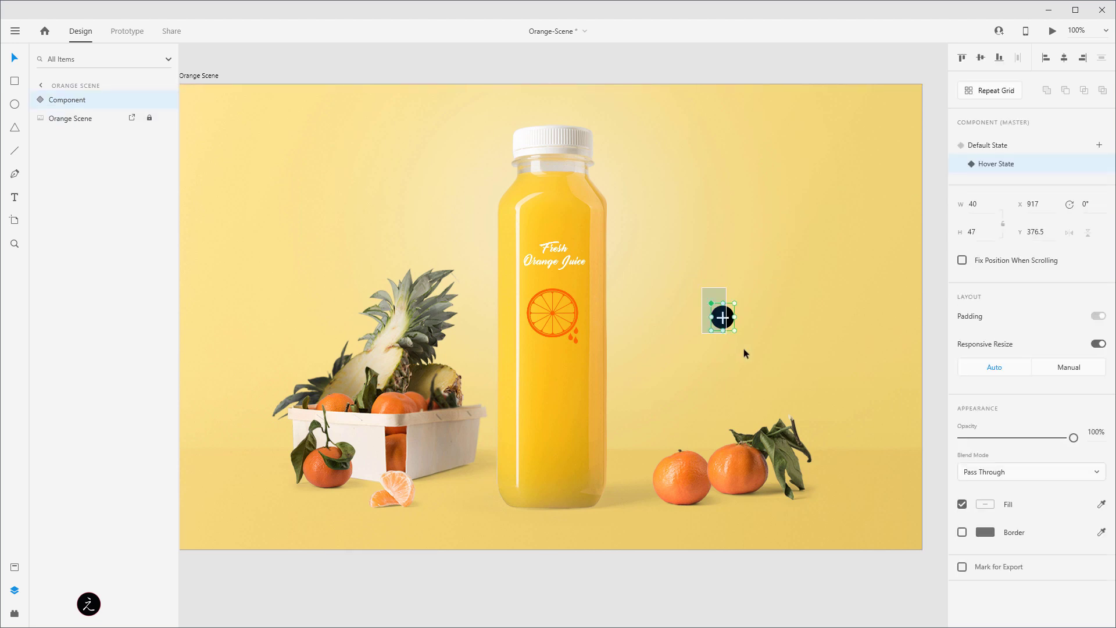
{"action": "left_click", "coordinate": [41, 100]}
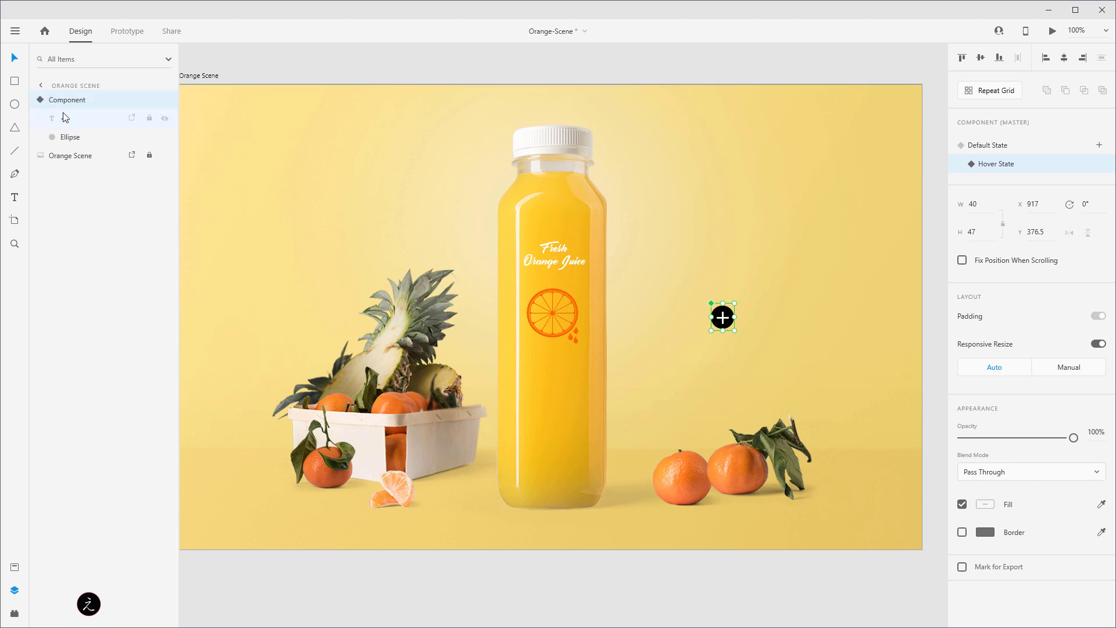
{"action": "left_click", "coordinate": [85, 141]}
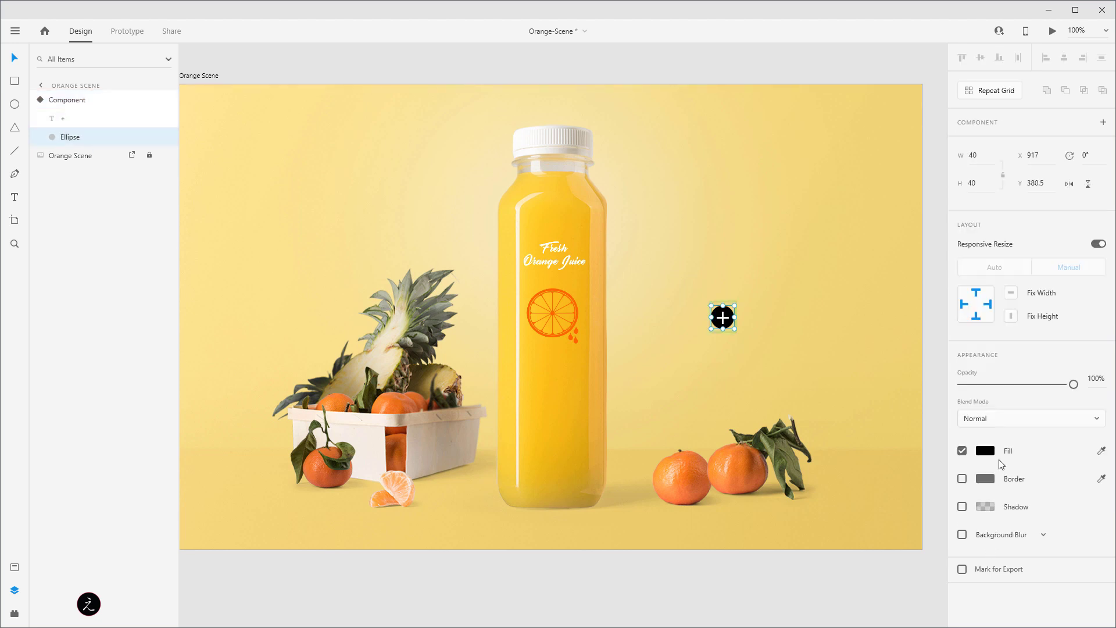
{"action": "left_click", "coordinate": [984, 451]}
{"action": "left_click_drag", "start_coordinate": [850, 407], "coordinate": [808, 378]}
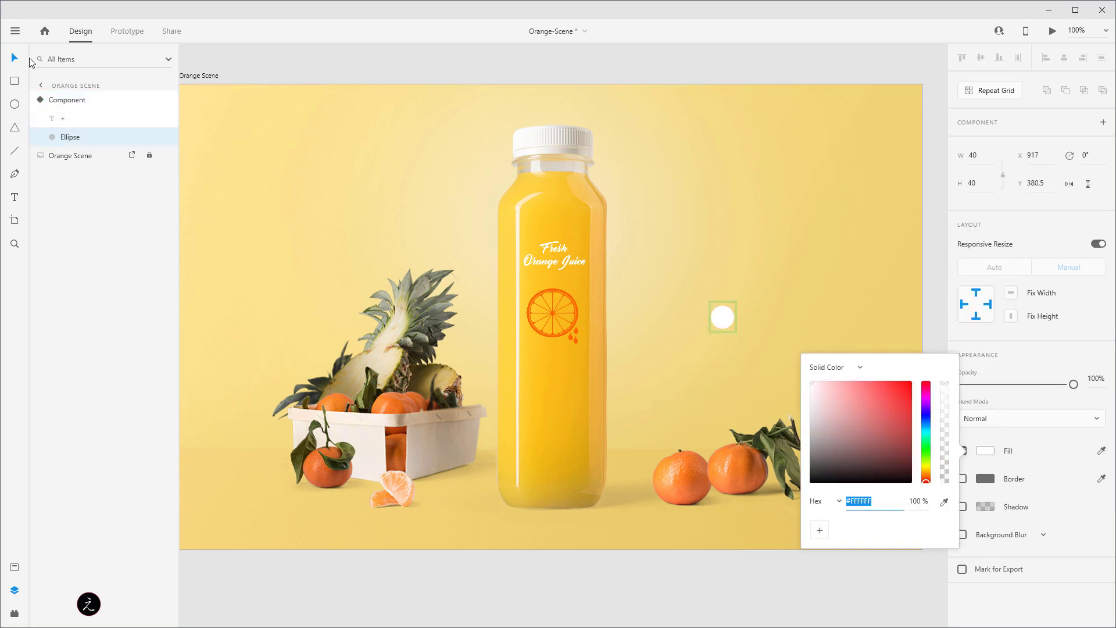
- Set the plus sign's fill to #000000, then compare the Default and Hover states
{"action": "left_click", "coordinate": [69, 120]}
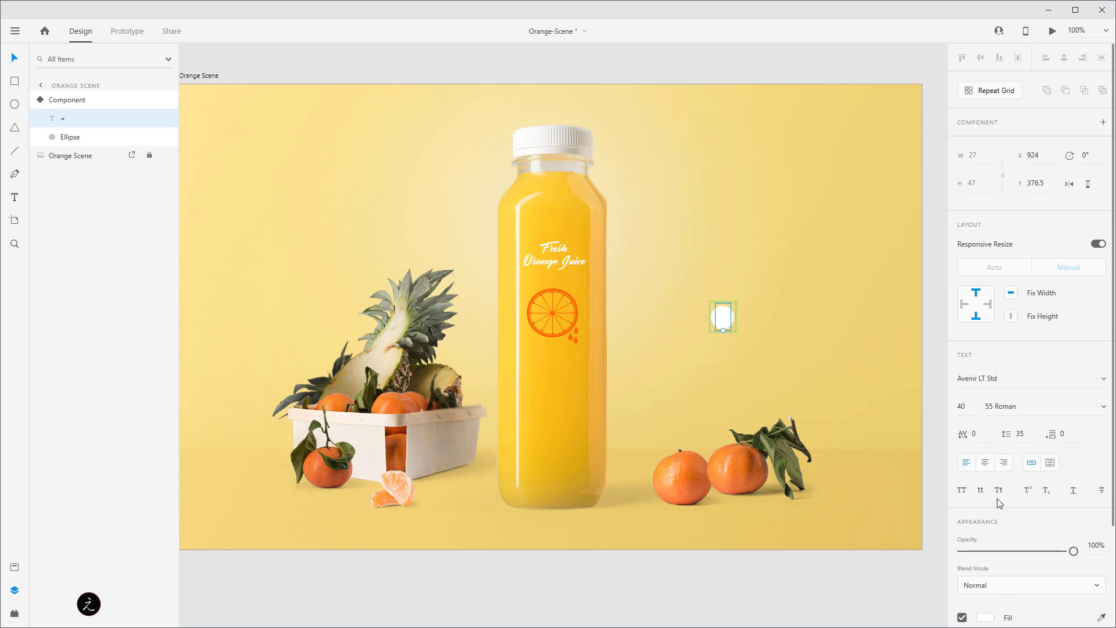
{"action": "scroll", "coordinate": [983, 541], "scroll_direction": "down", "scroll_amount": 2}
{"action": "left_click", "coordinate": [985, 560]}
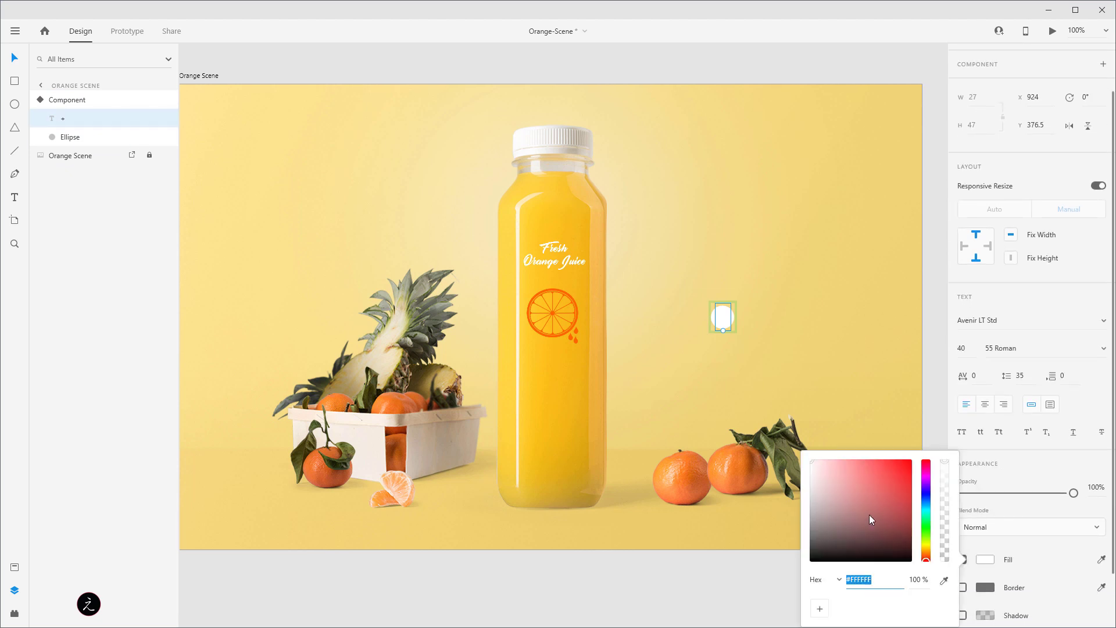
{"action": "type", "text": "000000"}
{"action": "key", "text": "Return"}
{"action": "left_click", "coordinate": [826, 317]}
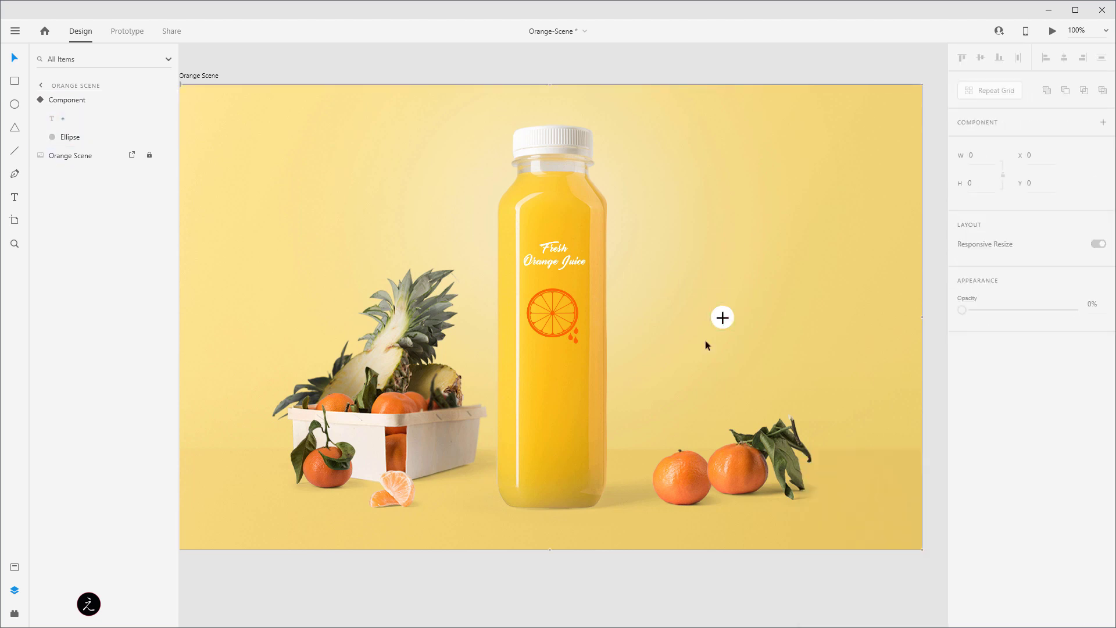
{"action": "left_click", "coordinate": [722, 317]}
{"action": "left_click", "coordinate": [996, 146]}
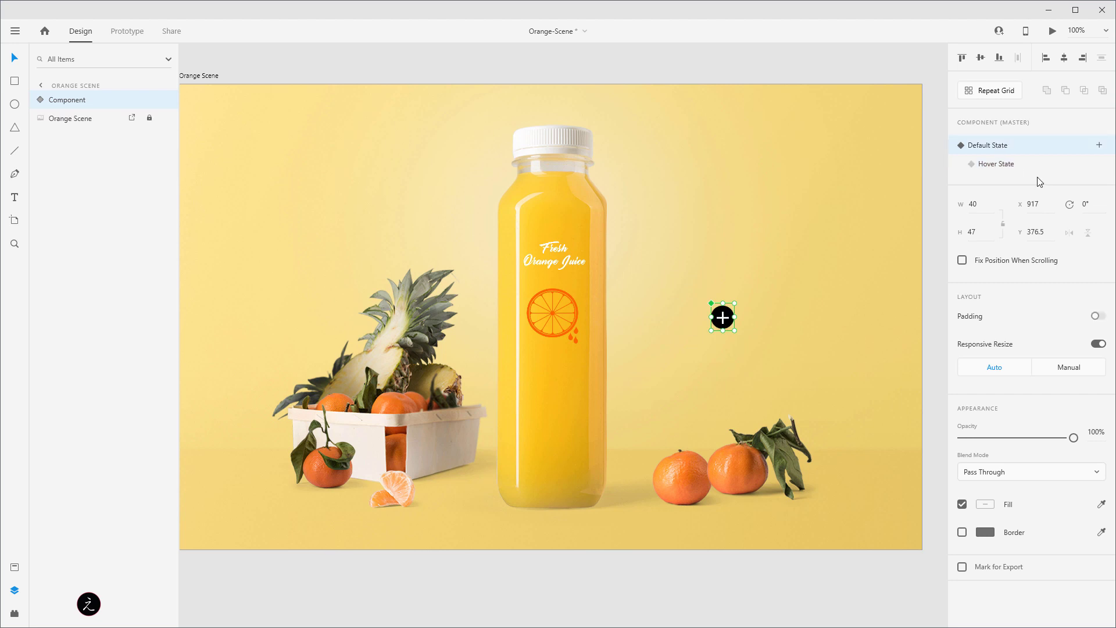
{"action": "left_click", "coordinate": [1012, 166]}
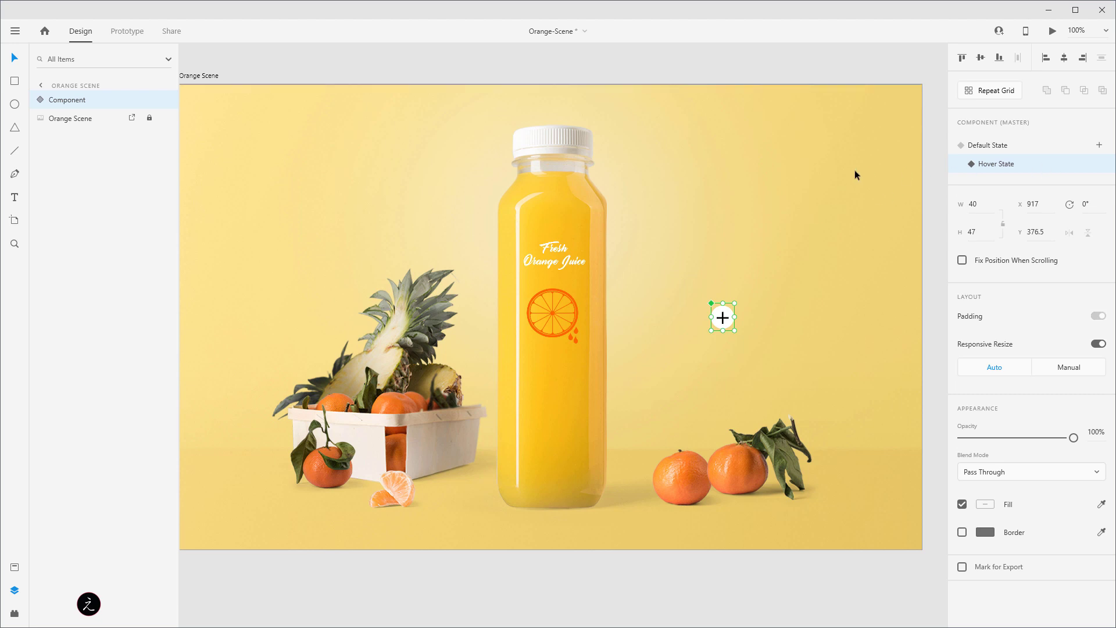
- Add a New State to the plus-button component and rename it PopUp
{"action": "left_click", "coordinate": [1099, 146]}
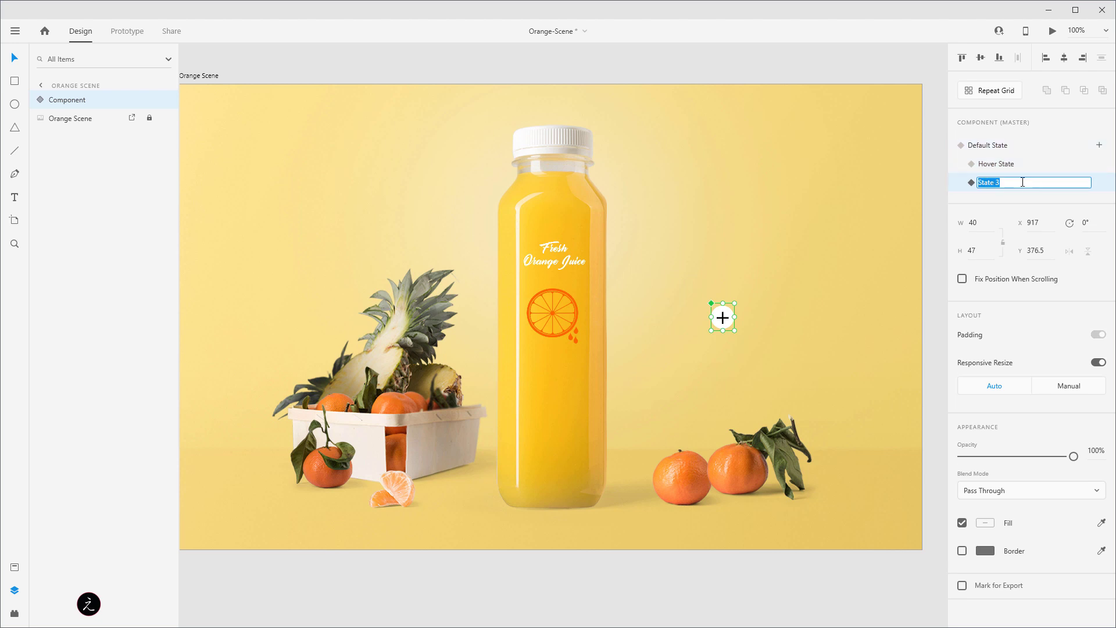
{"action": "type", "text": "PopUp"}
{"action": "key", "text": "Return"}
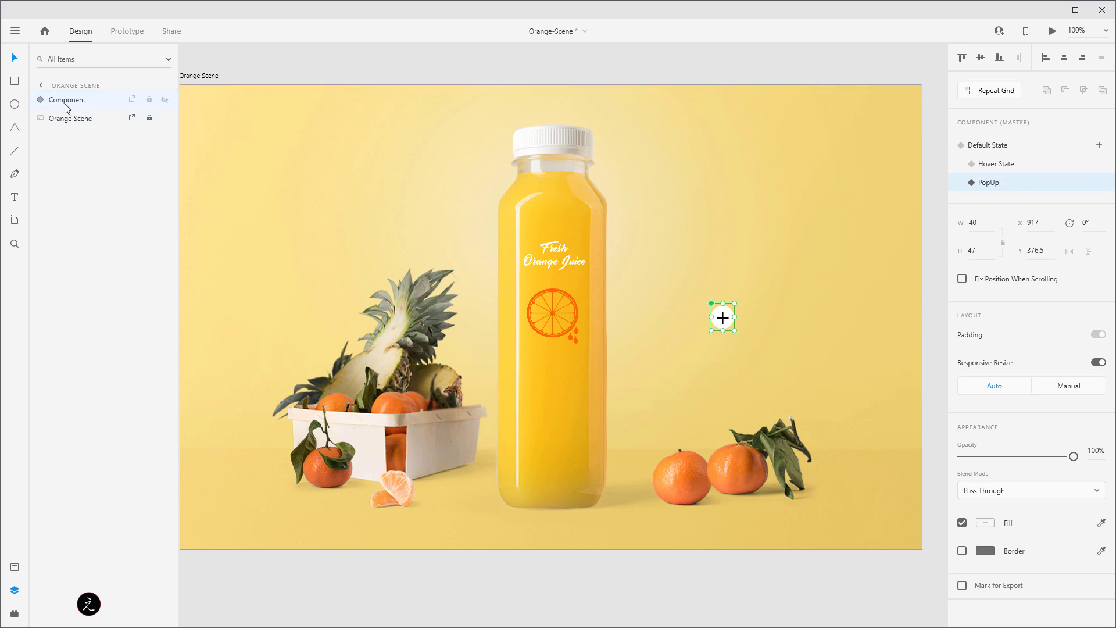
- Select the Benefits of Orange Juice group on the pasteboard
{"action": "left_click", "coordinate": [41, 85]}
{"action": "left_click", "coordinate": [76, 118]}
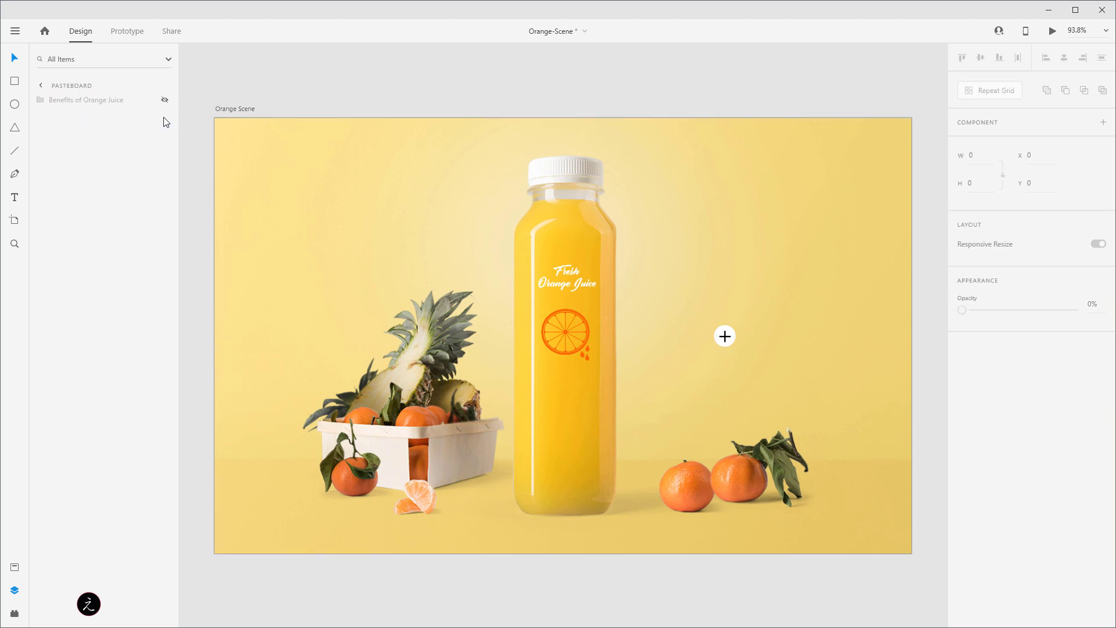
{"action": "scroll", "coordinate": [431, 299], "scroll_direction": "down", "scroll_amount": 5}
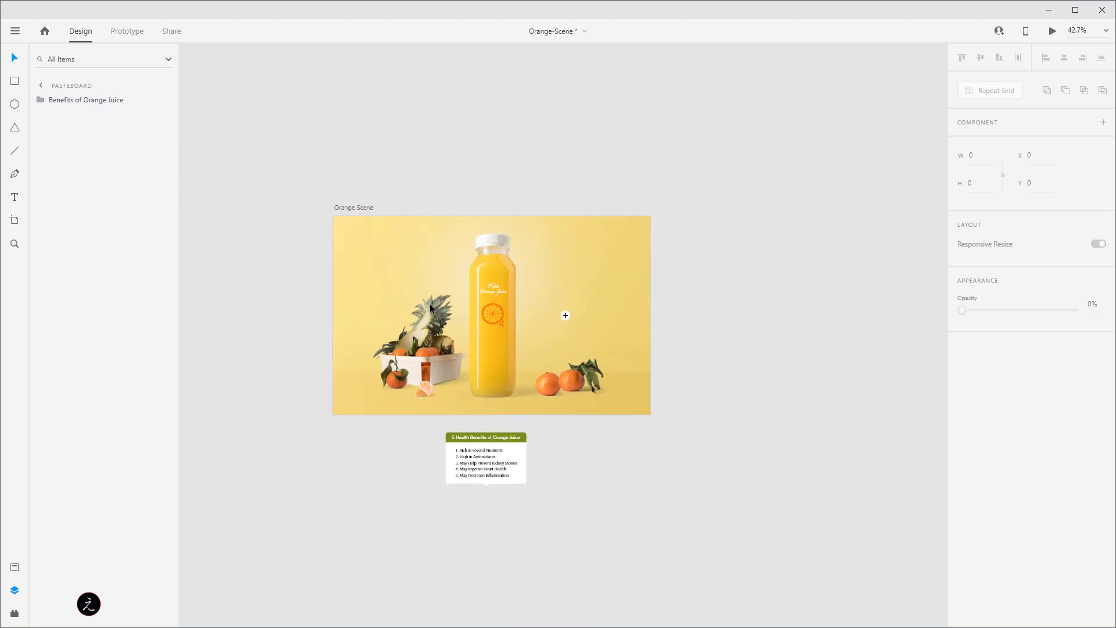
{"action": "scroll", "coordinate": [371, 479], "scroll_direction": "up", "scroll_amount": 2}
{"action": "left_click_drag", "start_coordinate": [371, 480], "coordinate": [604, 543]}
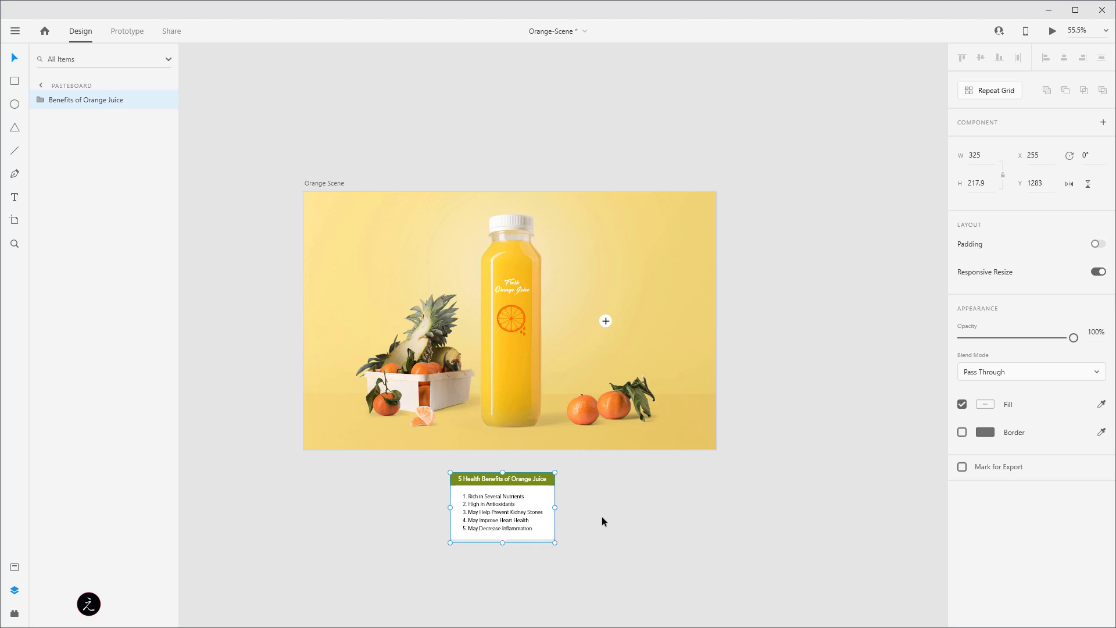
{"action": "scroll", "coordinate": [605, 358], "scroll_direction": "up", "scroll_amount": 3}
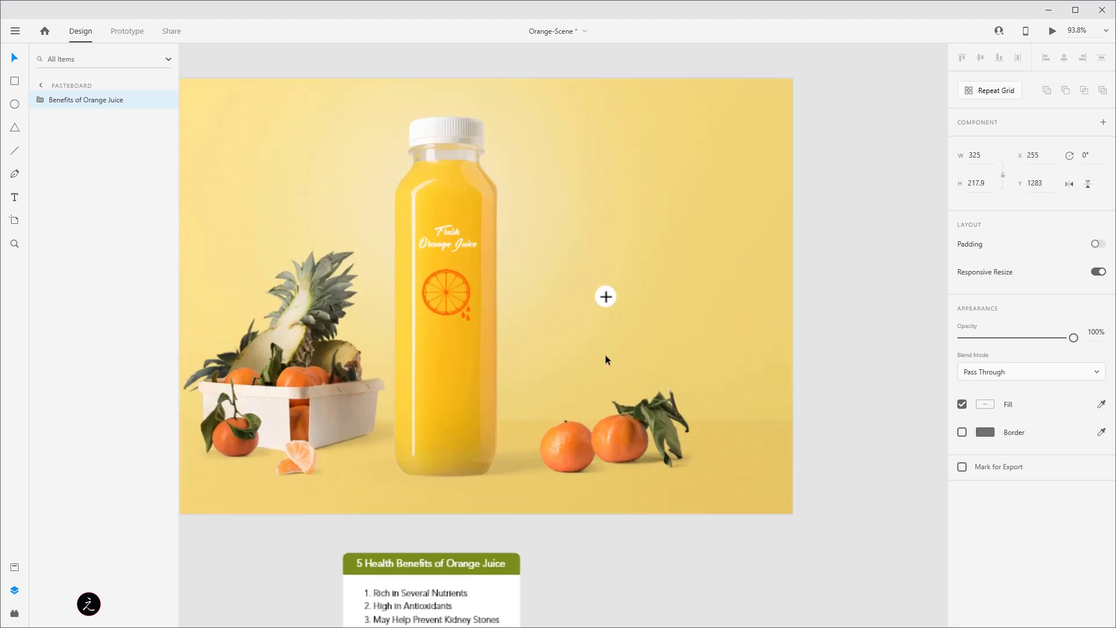
{"action": "scroll", "coordinate": [619, 345], "scroll_direction": "up", "scroll_amount": 2}
{"action": "left_click_drag", "start_coordinate": [643, 291], "coordinate": [709, 313]}
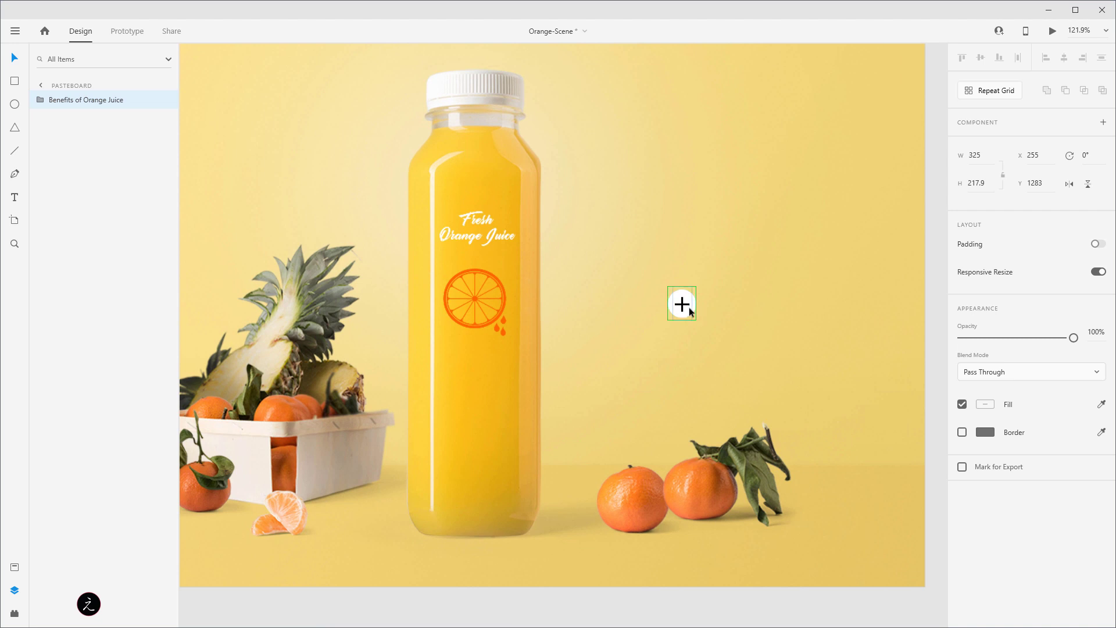
- Paste the callout inside the plus-button component and move it above the plus sign
{"action": "double_click", "coordinate": [689, 307]}
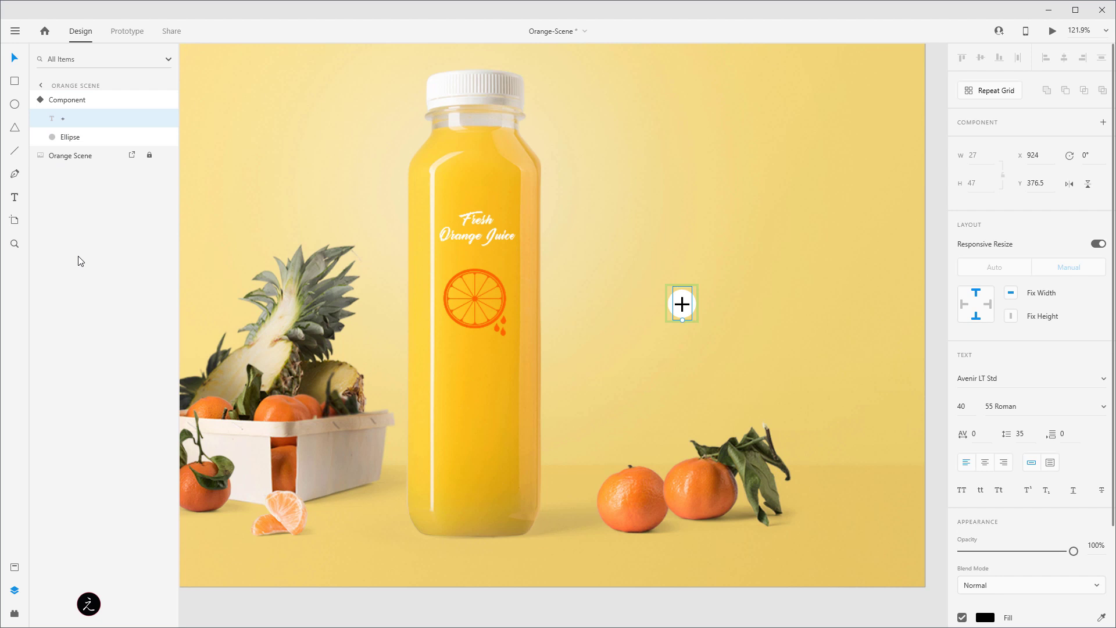
{"action": "key", "text": "ctrl+v"}
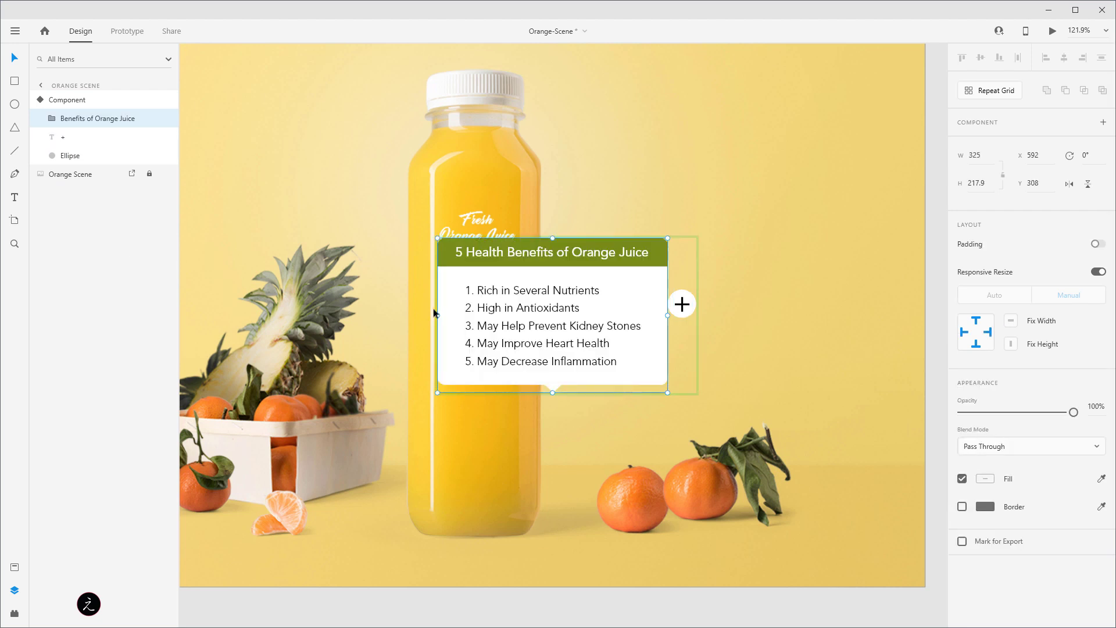
{"action": "left_click_drag", "start_coordinate": [564, 301], "coordinate": [657, 208]}
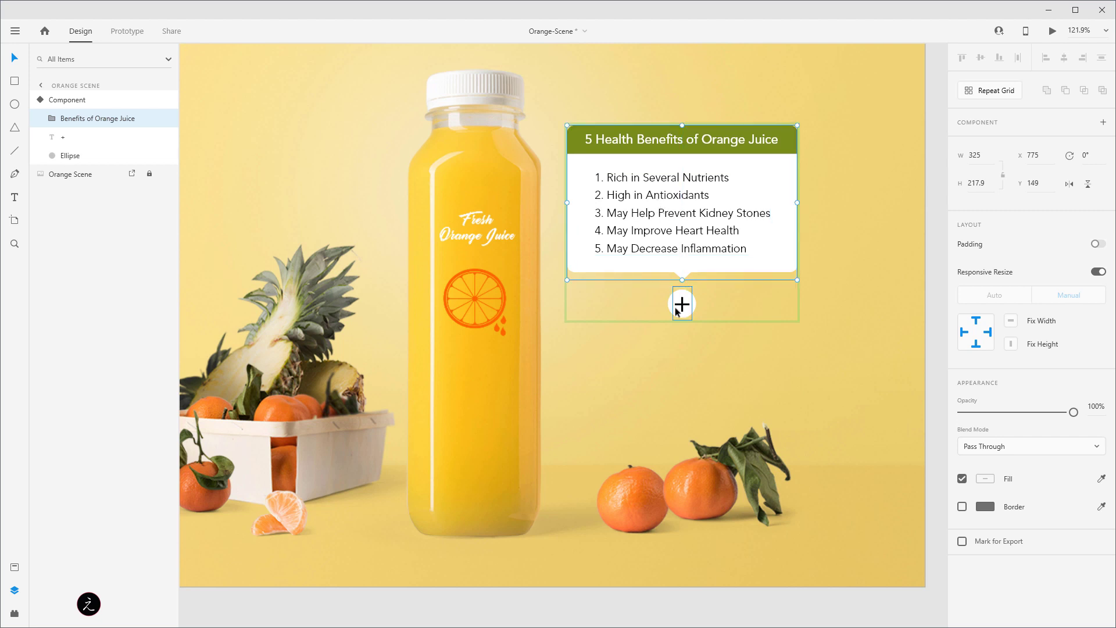
{"action": "scroll", "coordinate": [490, 490], "scroll_direction": "down", "scroll_amount": 2}
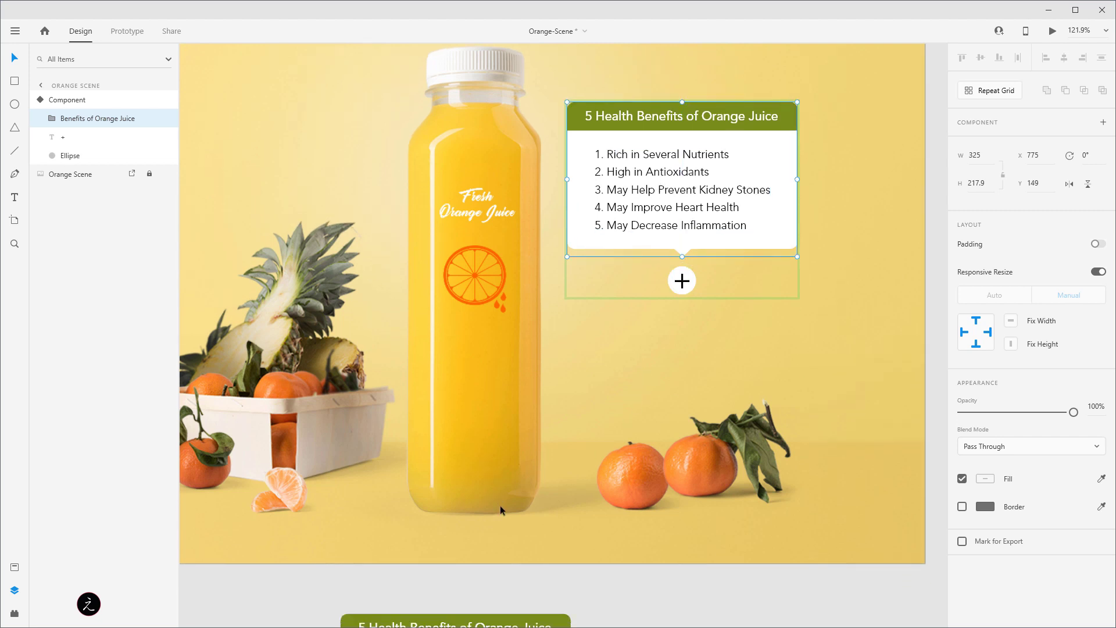
{"action": "key", "text": "ctrl+v"}
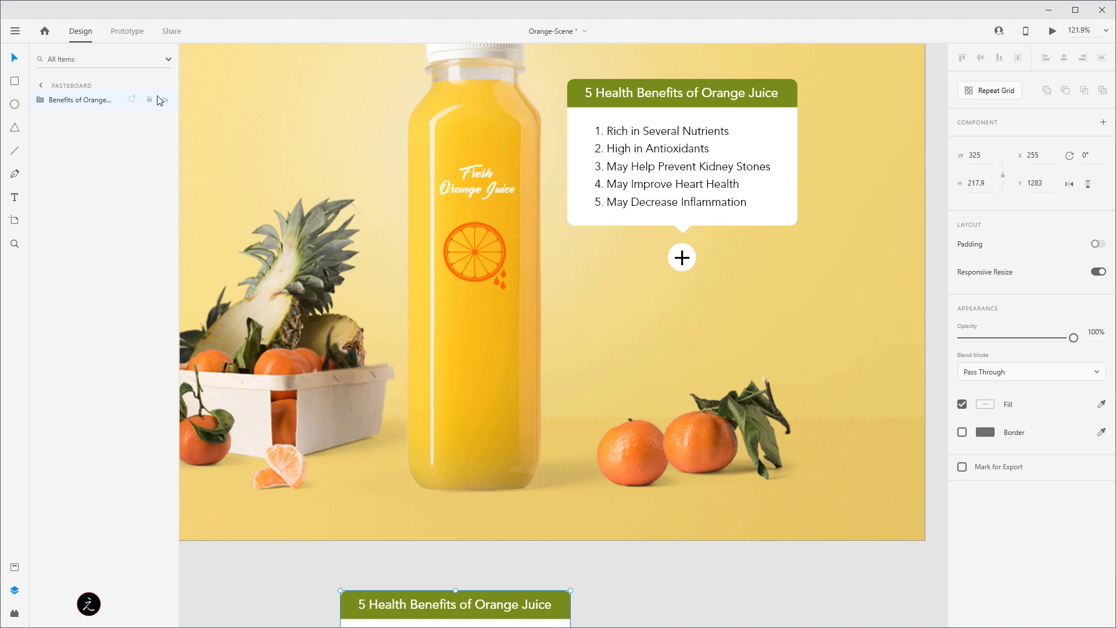
- Hide the pasteboard's Benefits of Orange Juice layer and select the plus-button component in the scene
{"action": "left_click", "coordinate": [165, 99]}
{"action": "left_click", "coordinate": [42, 84]}
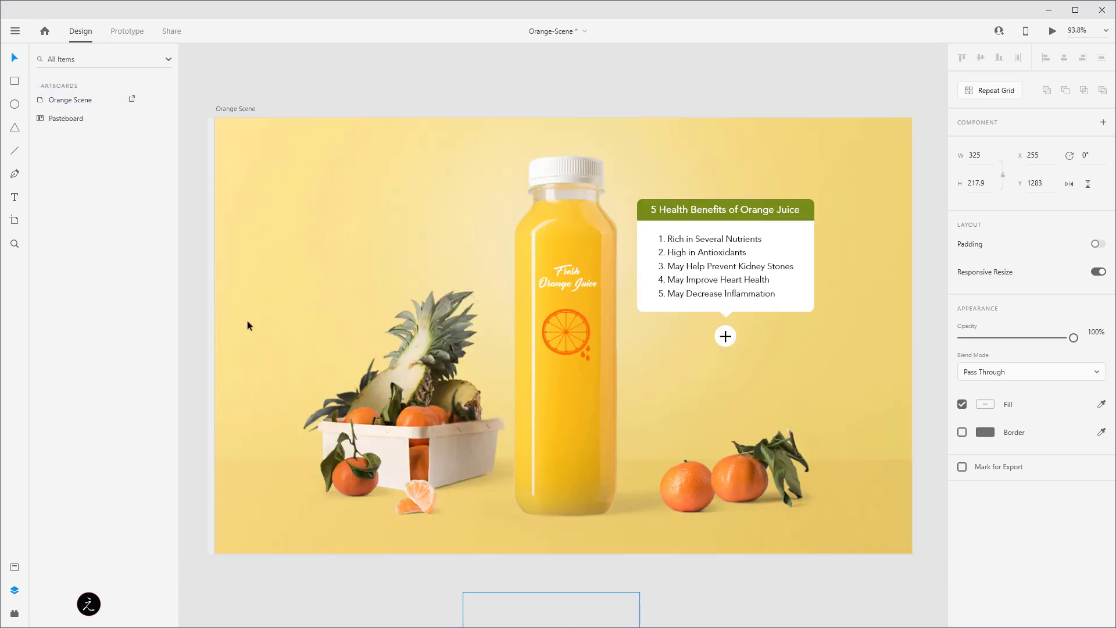
{"action": "left_click", "coordinate": [777, 285]}
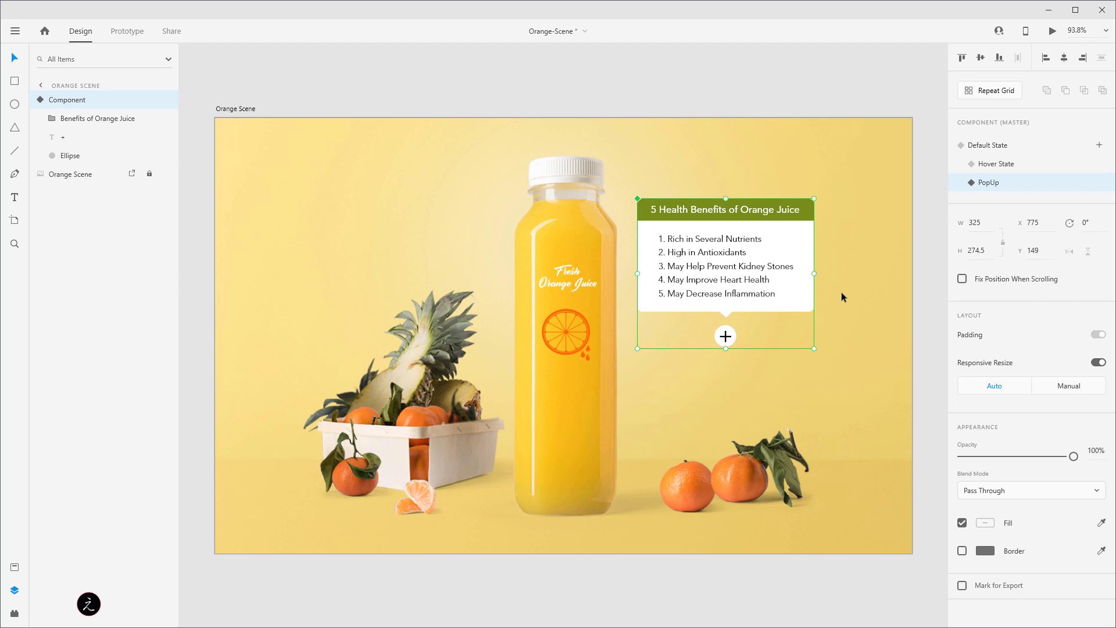
{"action": "scroll", "coordinate": [769, 350], "scroll_direction": "up", "scroll_amount": 3}
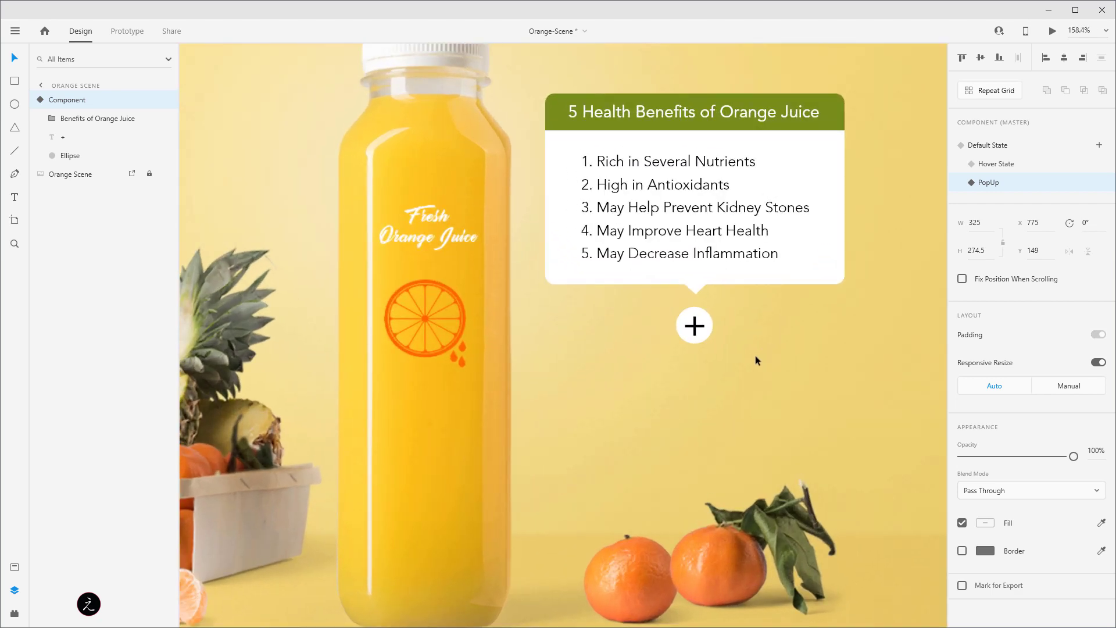
{"action": "scroll", "coordinate": [745, 357], "scroll_direction": "up", "scroll_amount": 2}
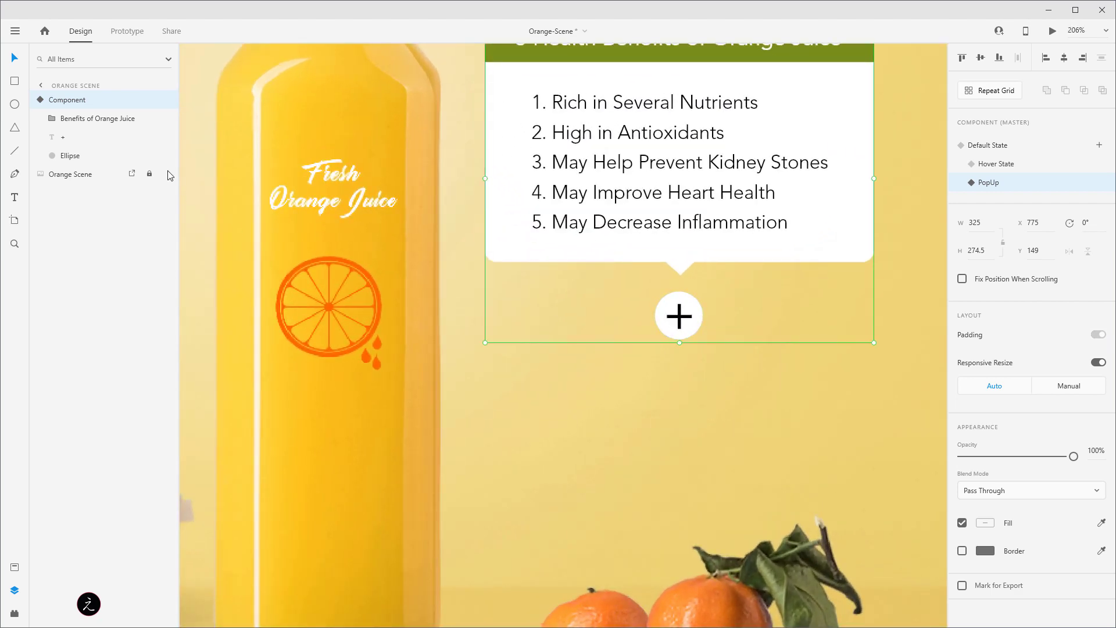
- Fill the circle with #FF0000 and the + text with #FFFFFF
{"action": "left_click", "coordinate": [79, 162]}
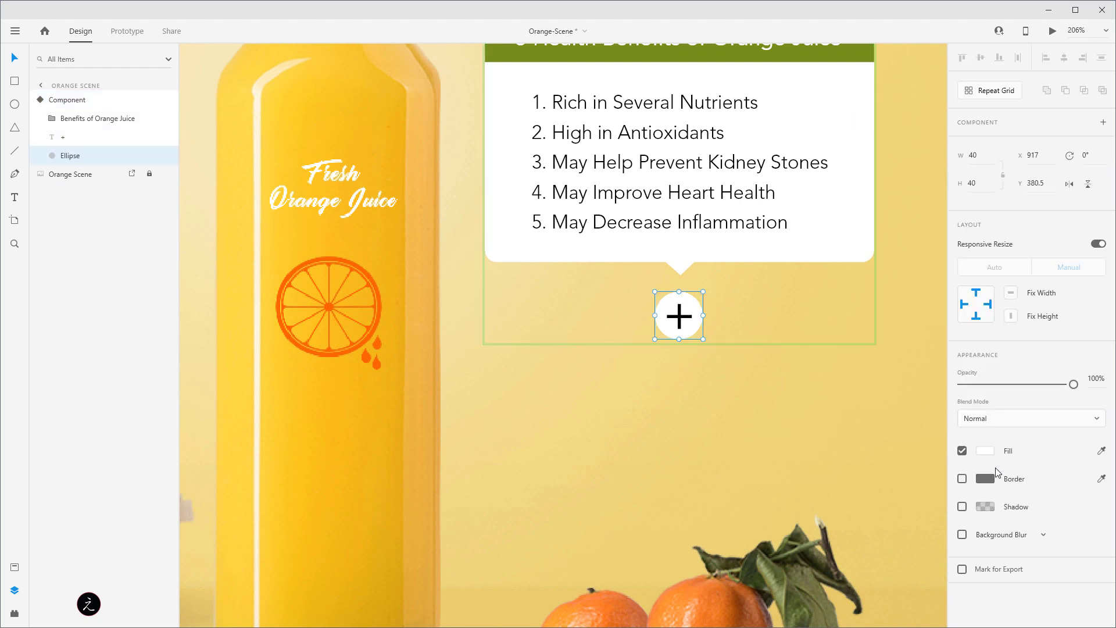
{"action": "left_click", "coordinate": [983, 452]}
{"action": "left_click_drag", "start_coordinate": [898, 416], "coordinate": [928, 375]}
{"action": "left_click", "coordinate": [81, 137]}
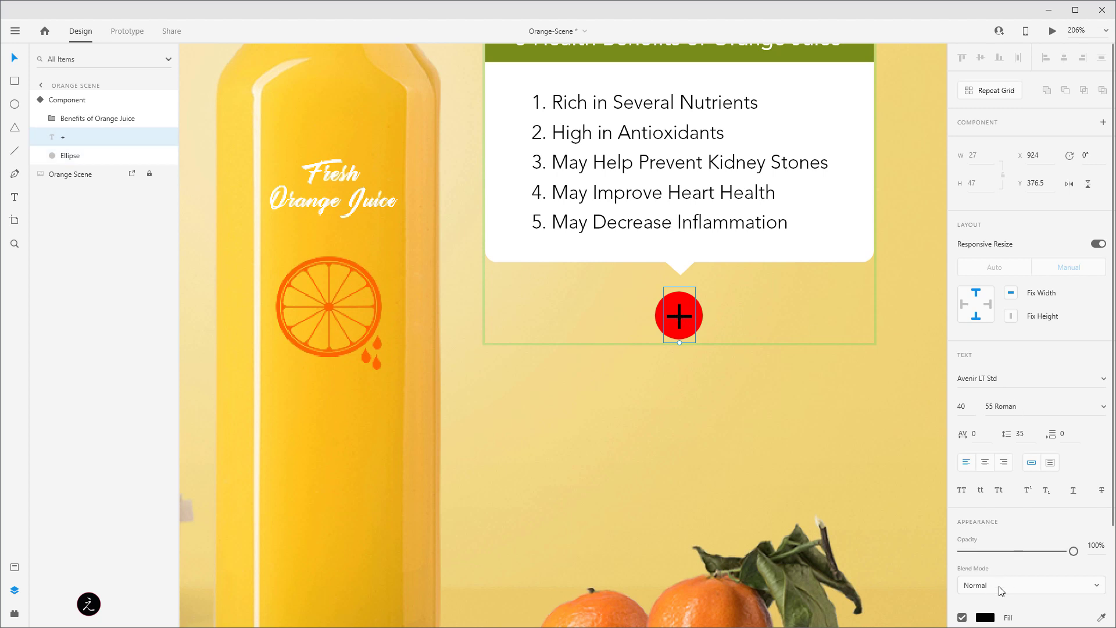
{"action": "scroll", "coordinate": [989, 571], "scroll_direction": "down", "scroll_amount": 2}
{"action": "left_click", "coordinate": [990, 561]}
{"action": "left_click_drag", "start_coordinate": [878, 497], "coordinate": [747, 406]}
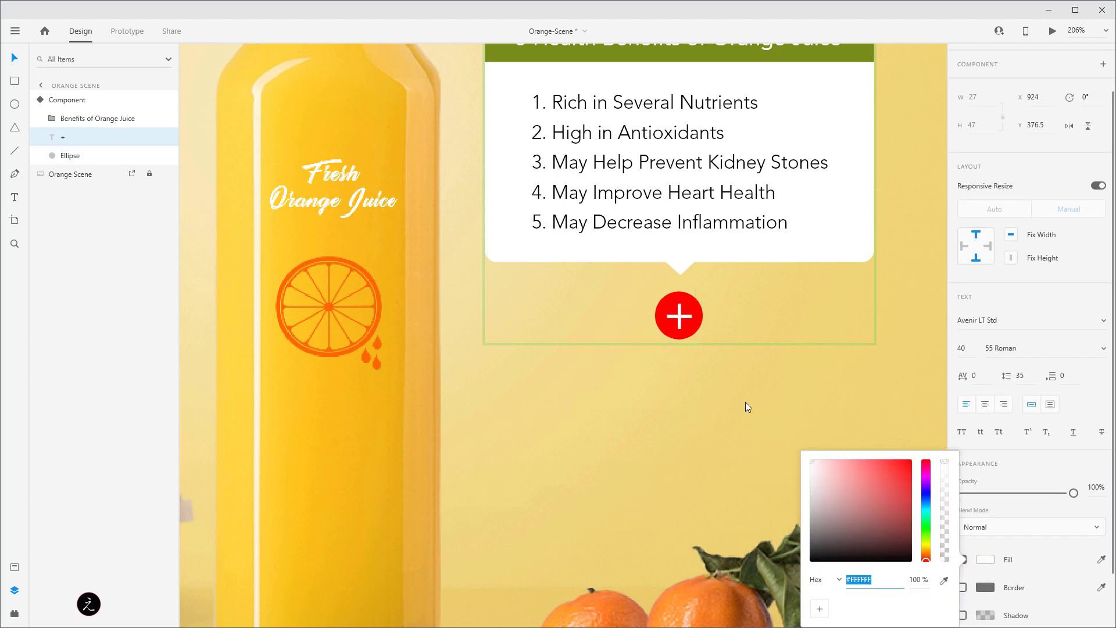
{"action": "left_click", "coordinate": [679, 317]}
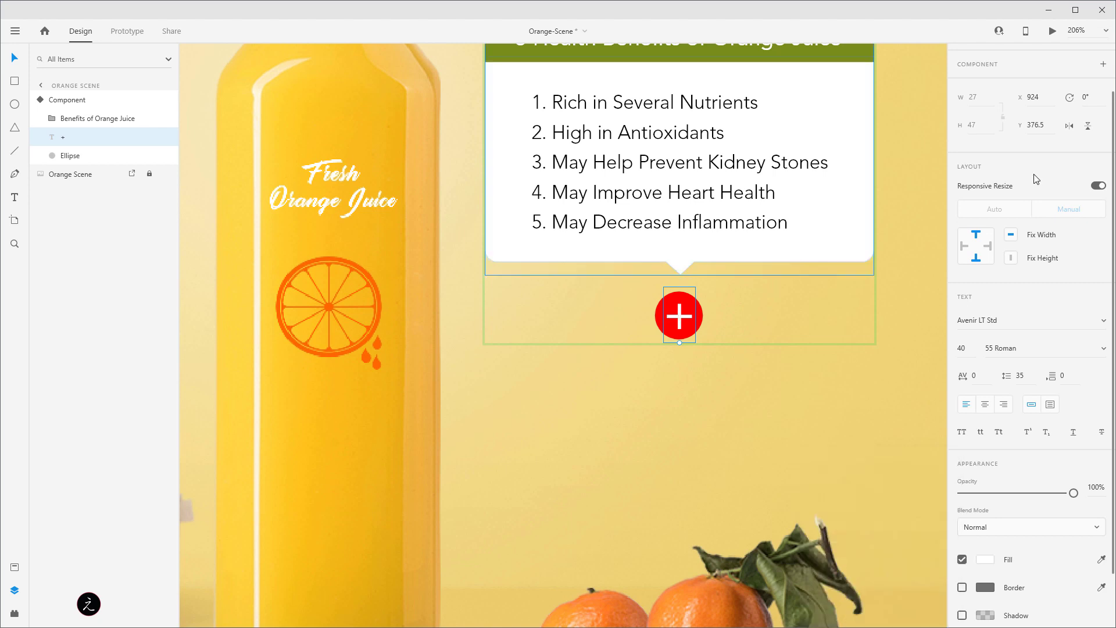
- Rotate the + text 45° so it becomes an X
{"action": "left_click", "coordinate": [1085, 97]}
{"action": "type", "text": "45"}
{"action": "key", "text": "Tab"}
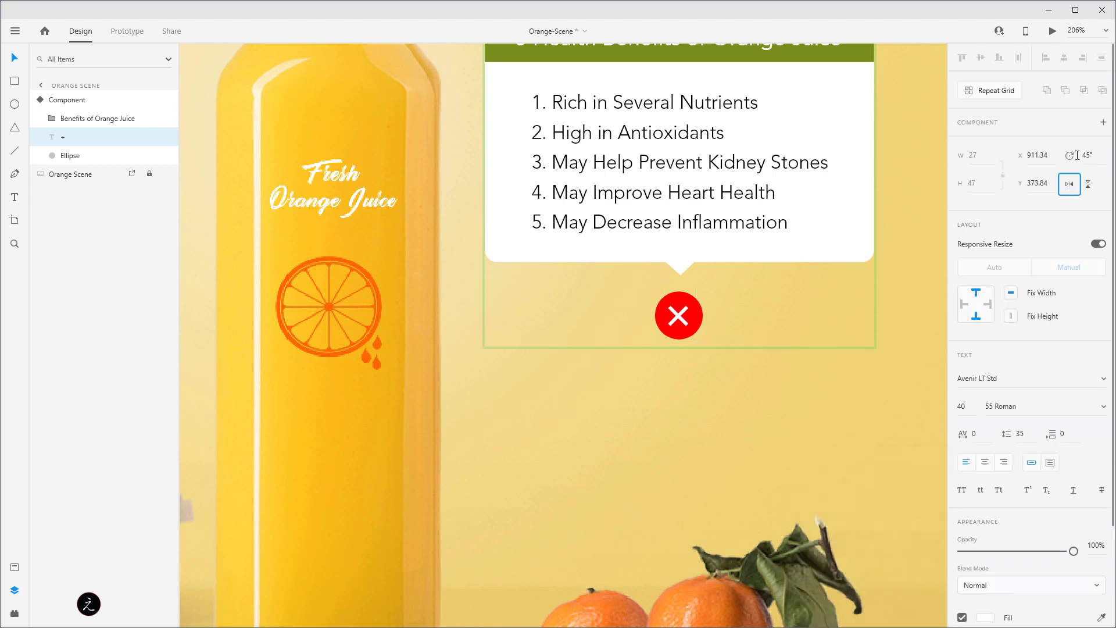
{"action": "key", "text": "Escape"}
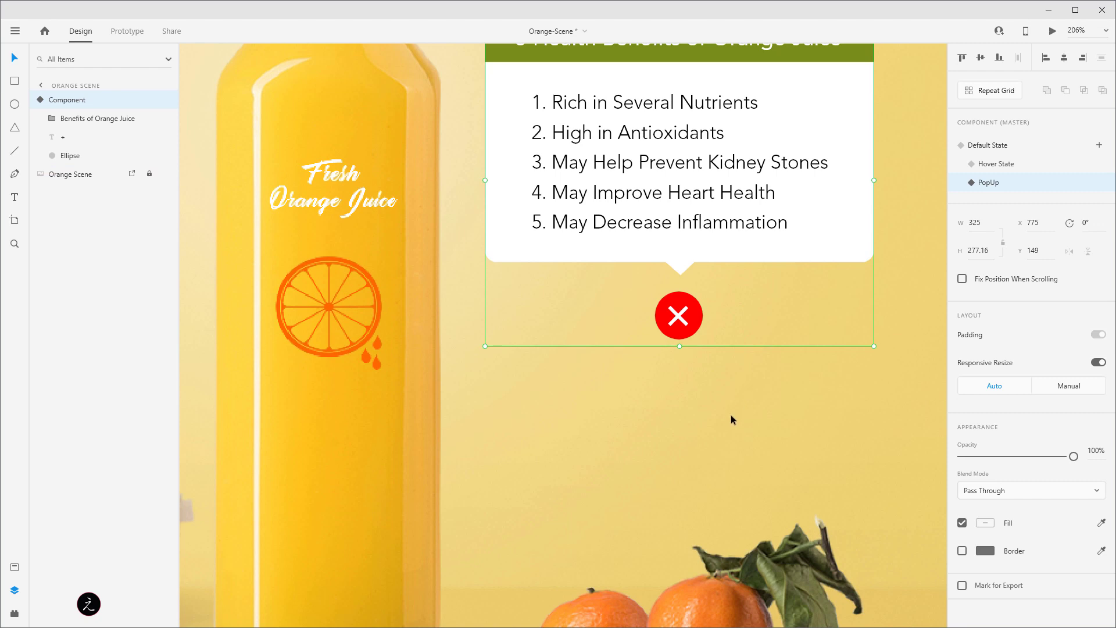
- Nudge the X to centre it on the red circle, then view the whole scene
{"action": "scroll", "coordinate": [731, 413], "scroll_direction": "up", "scroll_amount": 4}
{"action": "left_click_drag", "start_coordinate": [732, 277], "coordinate": [724, 319]}
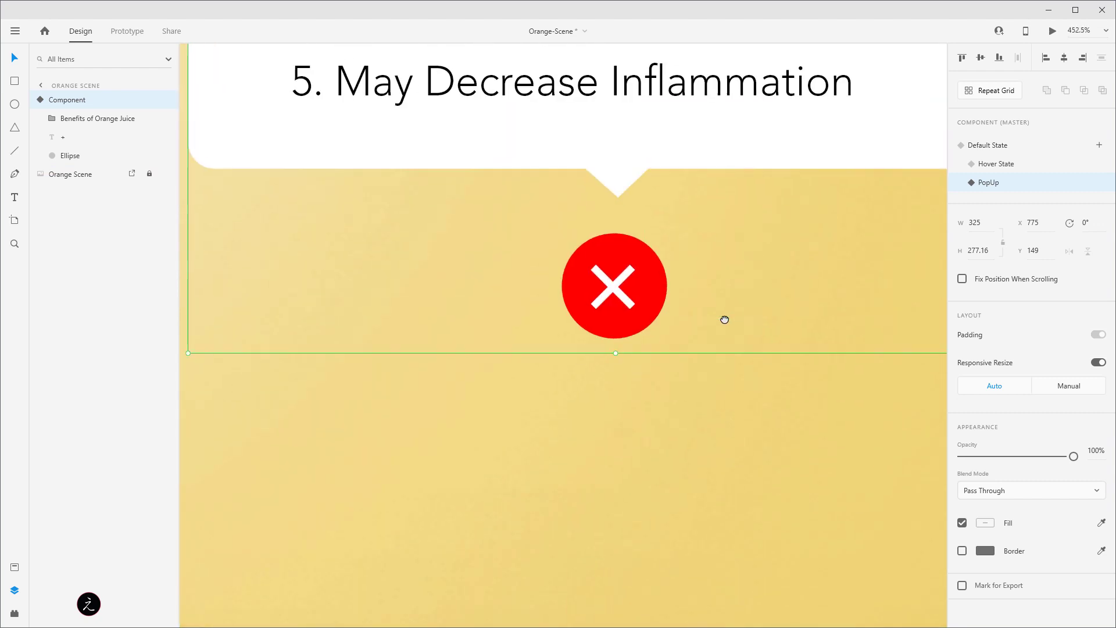
{"action": "left_click", "coordinate": [71, 132]}
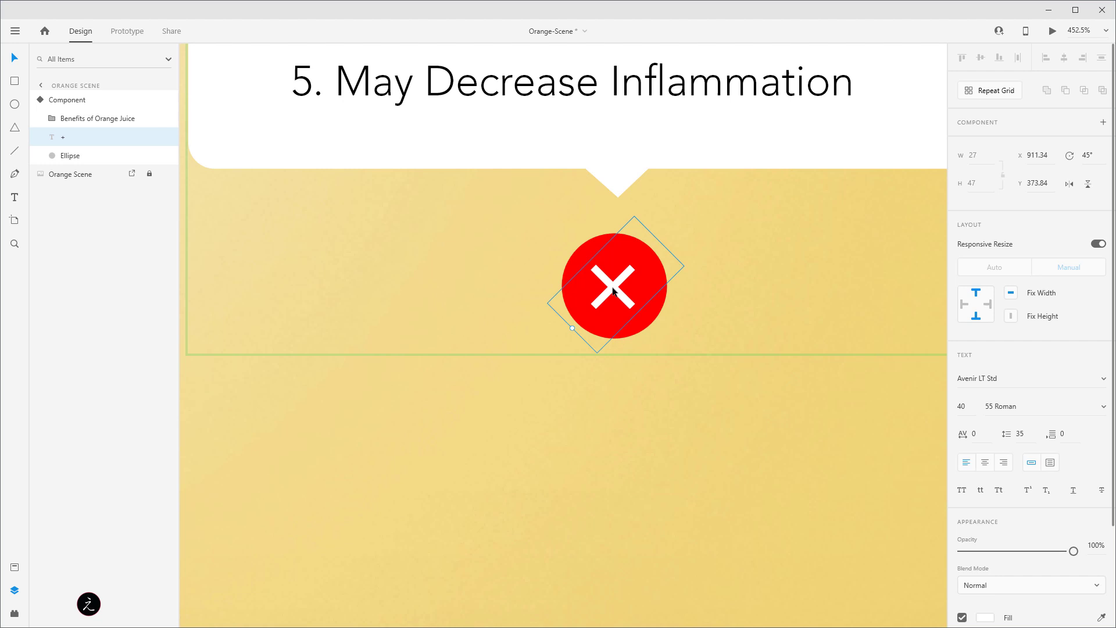
{"action": "left_click_drag", "start_coordinate": [613, 291], "coordinate": [616, 290]}
{"action": "scroll", "coordinate": [710, 437], "scroll_direction": "down", "scroll_amount": 5}
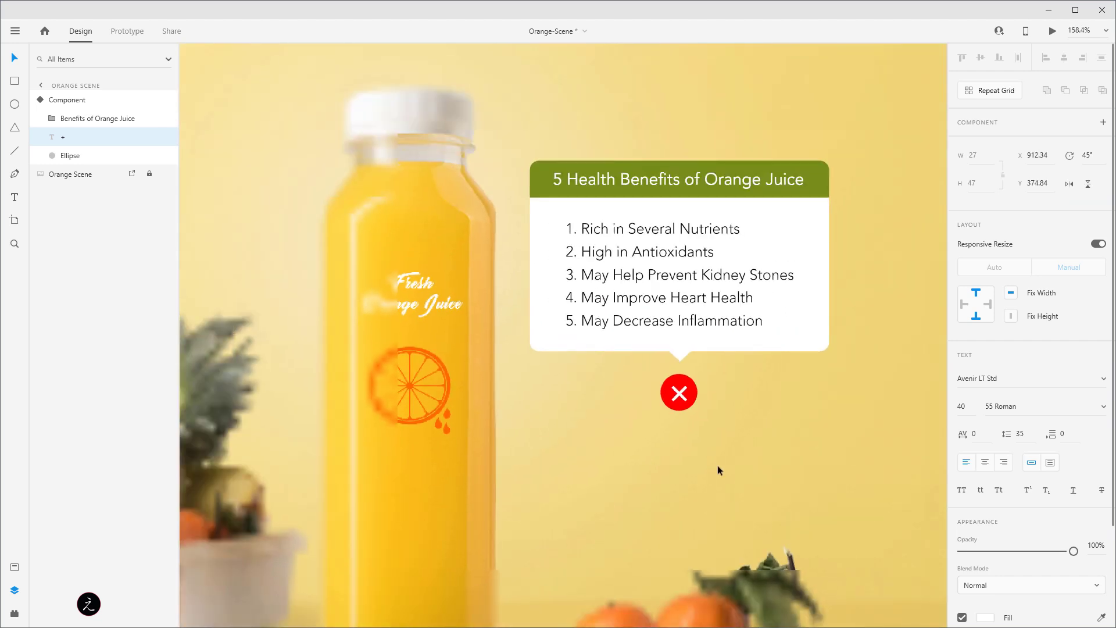
{"action": "scroll", "coordinate": [746, 494], "scroll_direction": "down", "scroll_amount": 3}
{"action": "left_click_drag", "start_coordinate": [531, 211], "coordinate": [536, 82]}
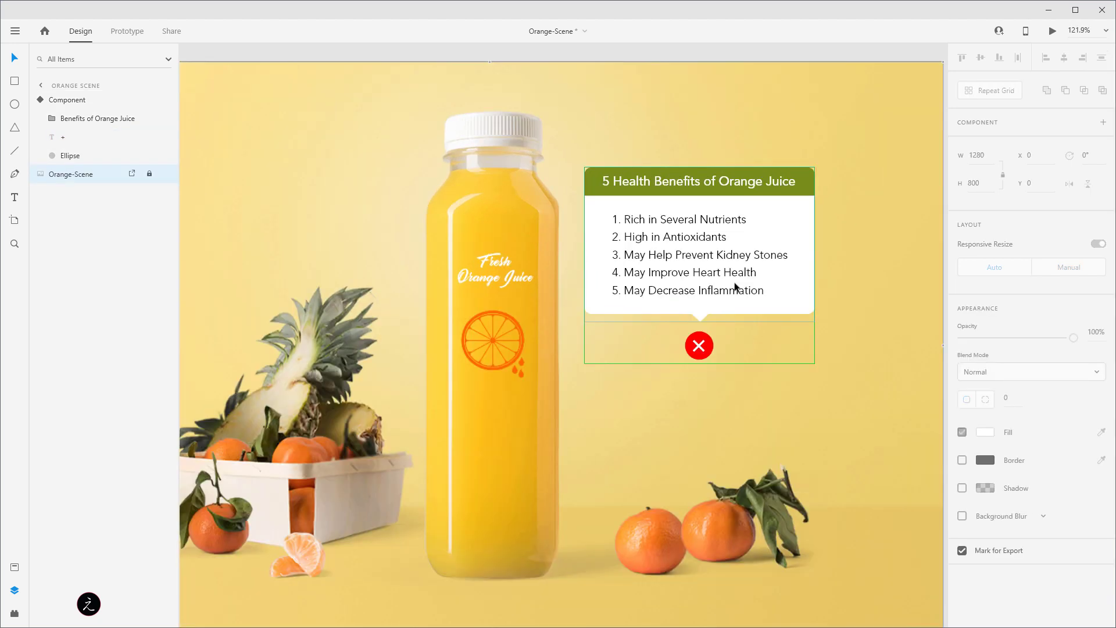
- Step through the Default, Hover and PopUp states, then deselect and zoom out to the full scene
{"action": "left_click", "coordinate": [698, 256]}
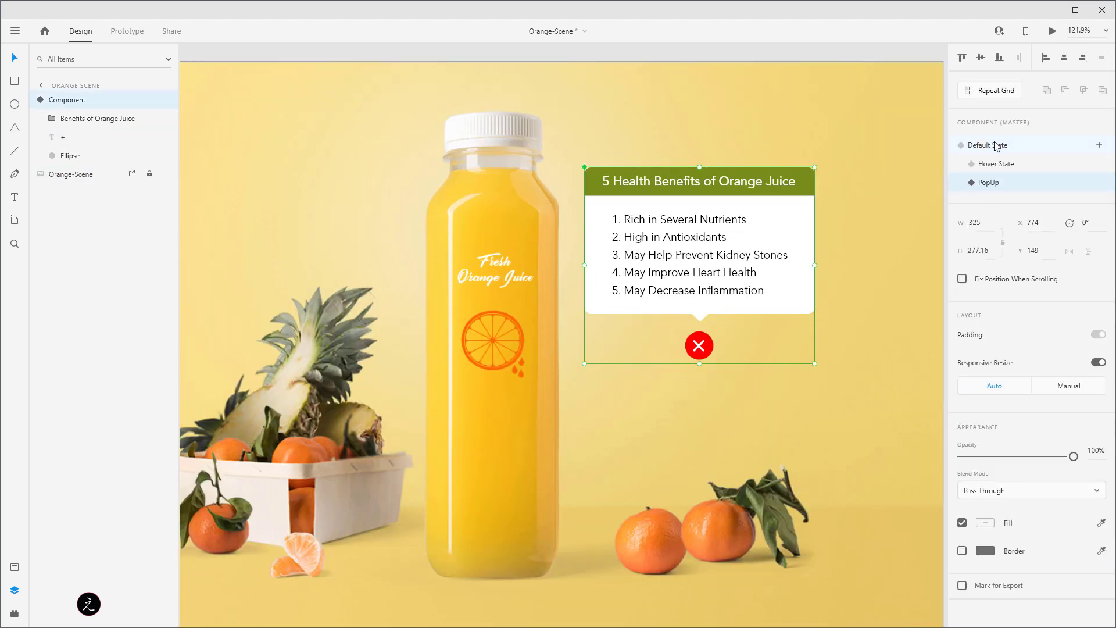
{"action": "left_click", "coordinate": [996, 145]}
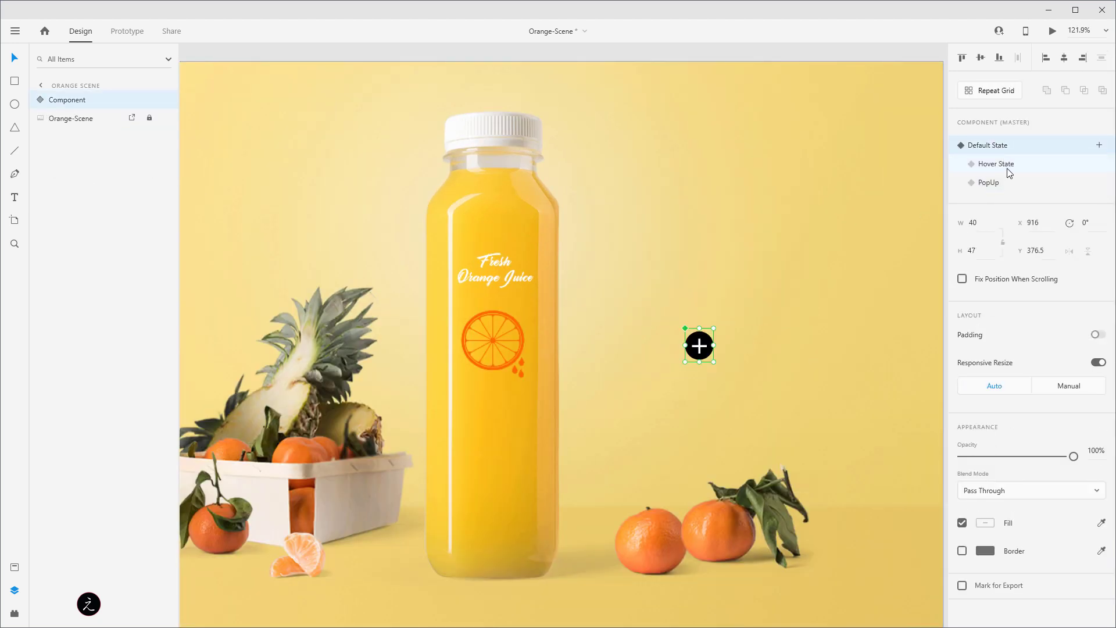
{"action": "left_click", "coordinate": [1009, 167]}
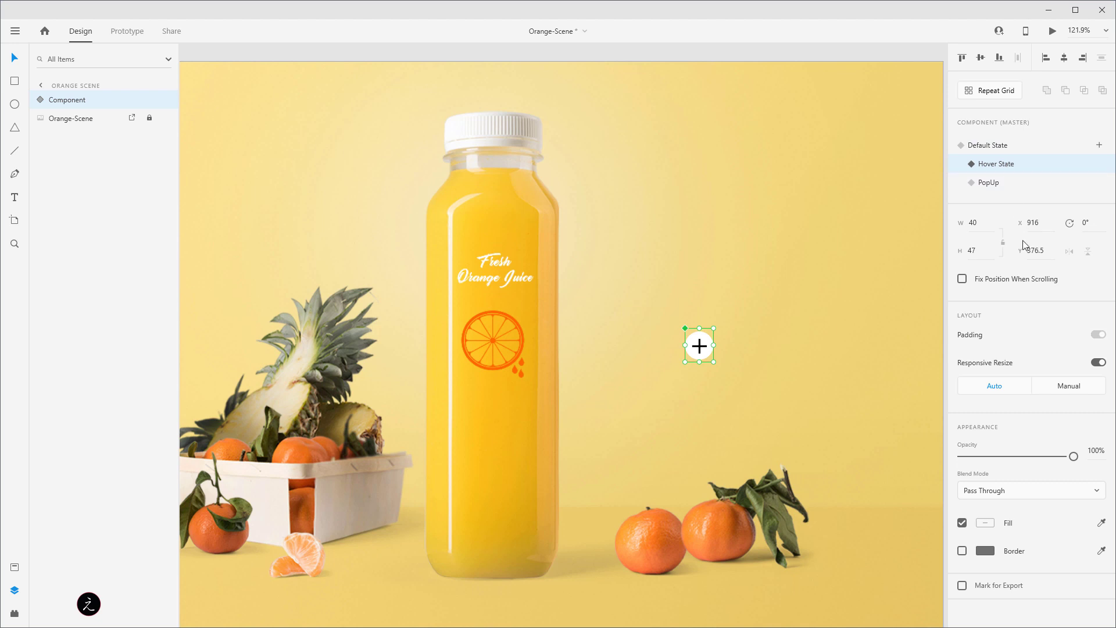
{"action": "left_click", "coordinate": [1006, 185]}
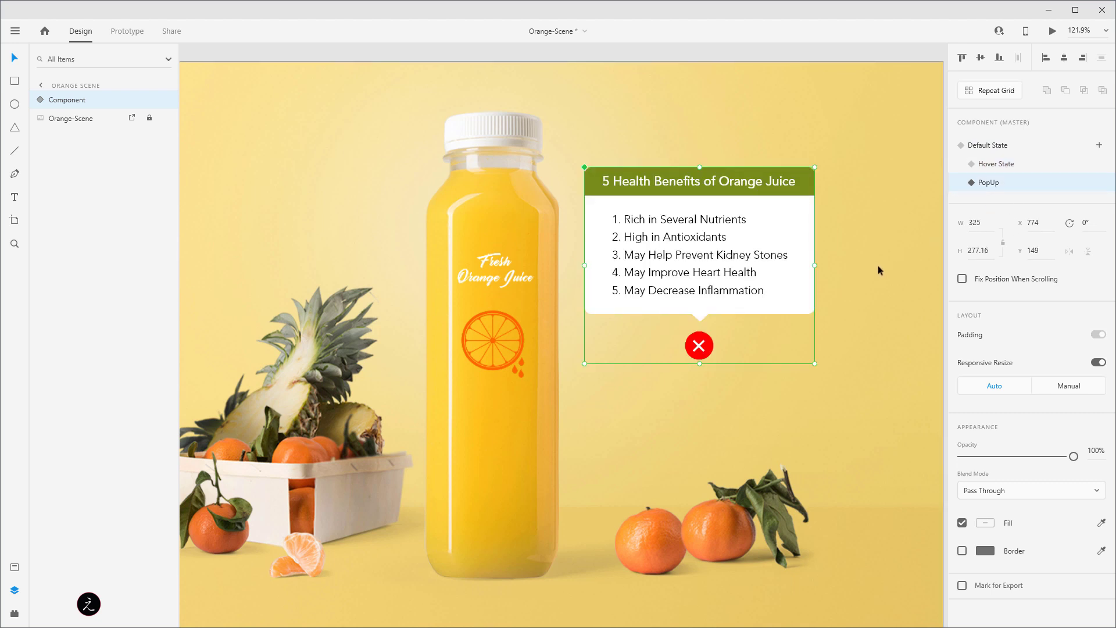
{"action": "left_click", "coordinate": [879, 270]}
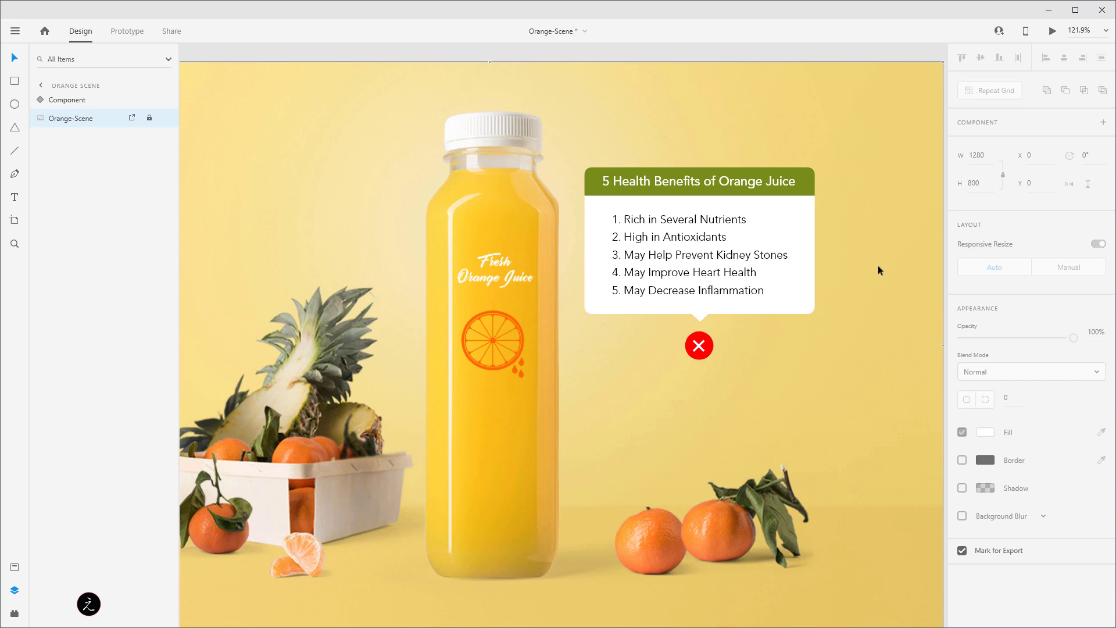
{"action": "scroll", "coordinate": [876, 268], "scroll_direction": "down", "scroll_amount": 3}
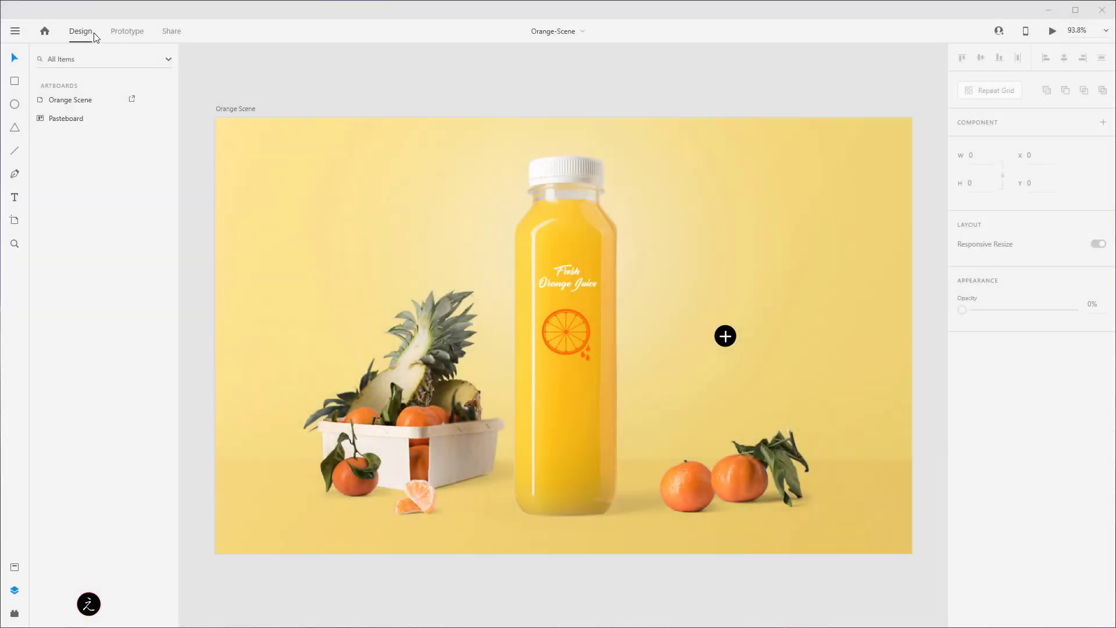
- In Prototype mode, give the plus button a Hover interaction targeting Hover State
{"action": "left_click", "coordinate": [125, 32]}
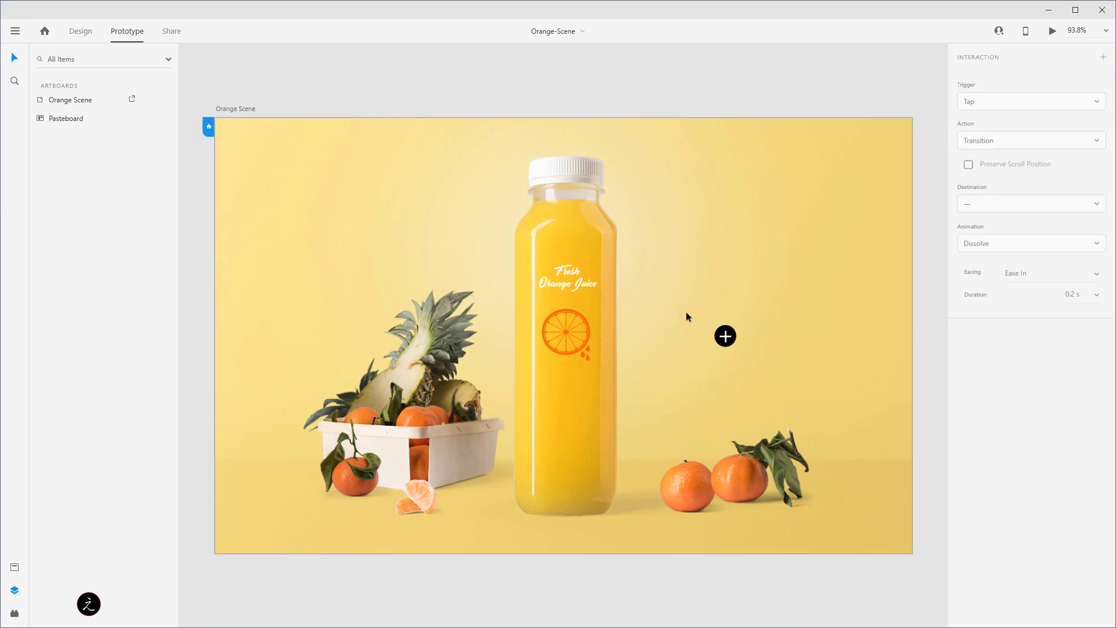
{"action": "left_click", "coordinate": [693, 285]}
{"action": "left_click_drag", "start_coordinate": [683, 280], "coordinate": [795, 389]}
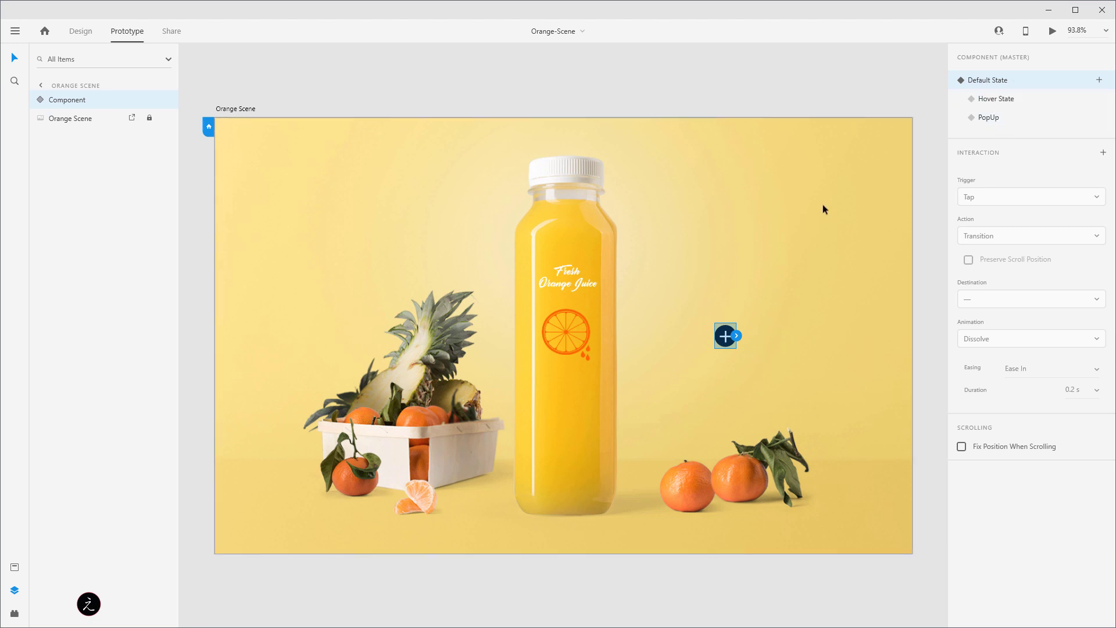
{"action": "left_click", "coordinate": [738, 337]}
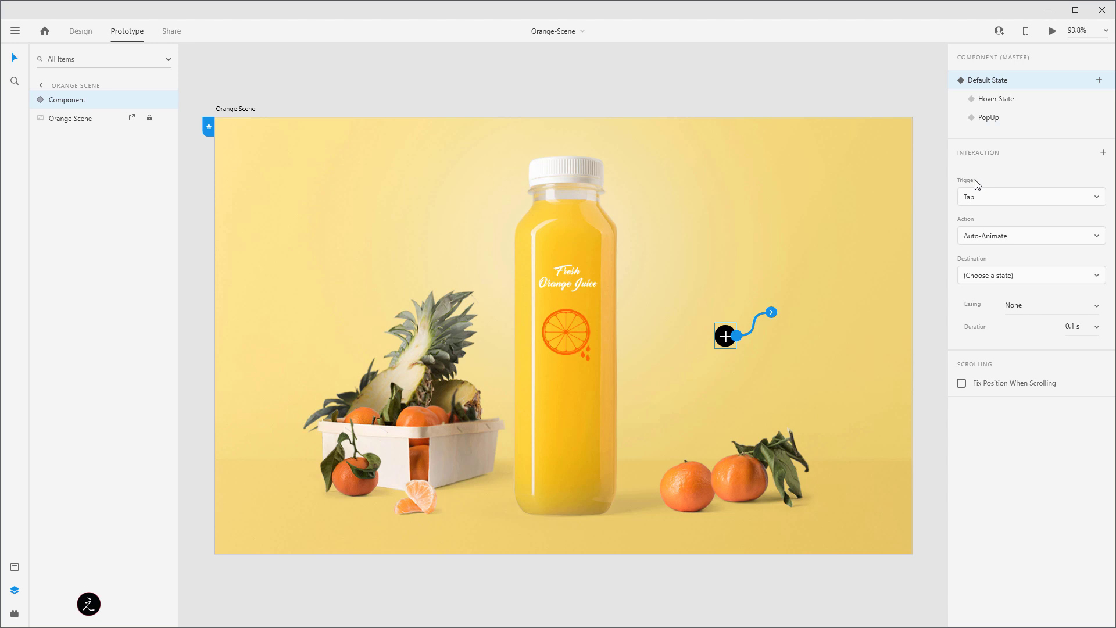
{"action": "left_click", "coordinate": [989, 200]}
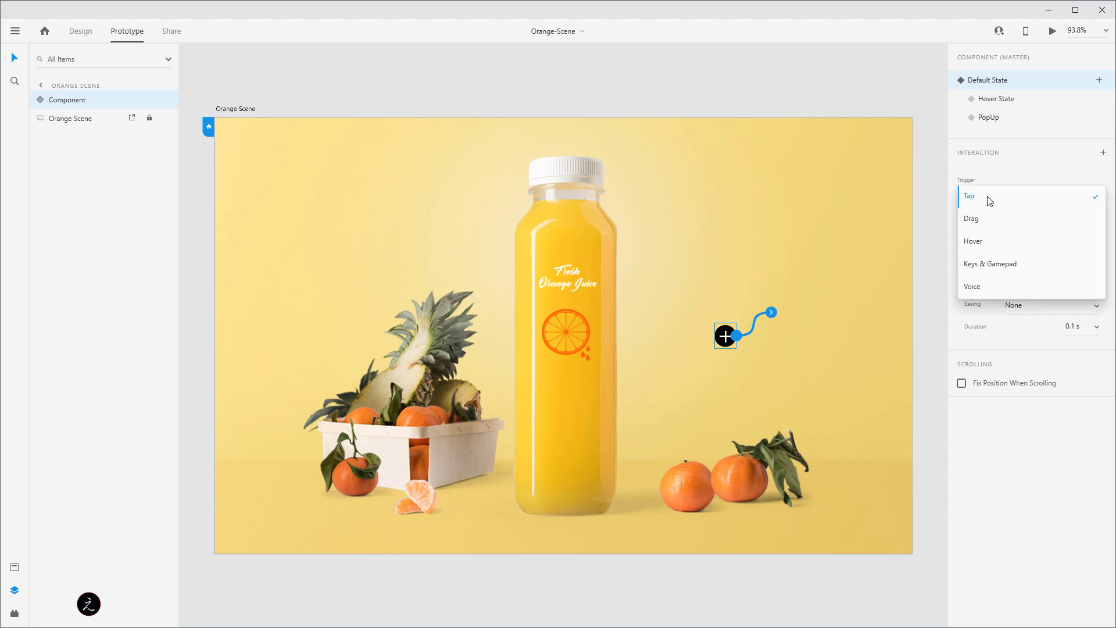
{"action": "left_click", "coordinate": [978, 242]}
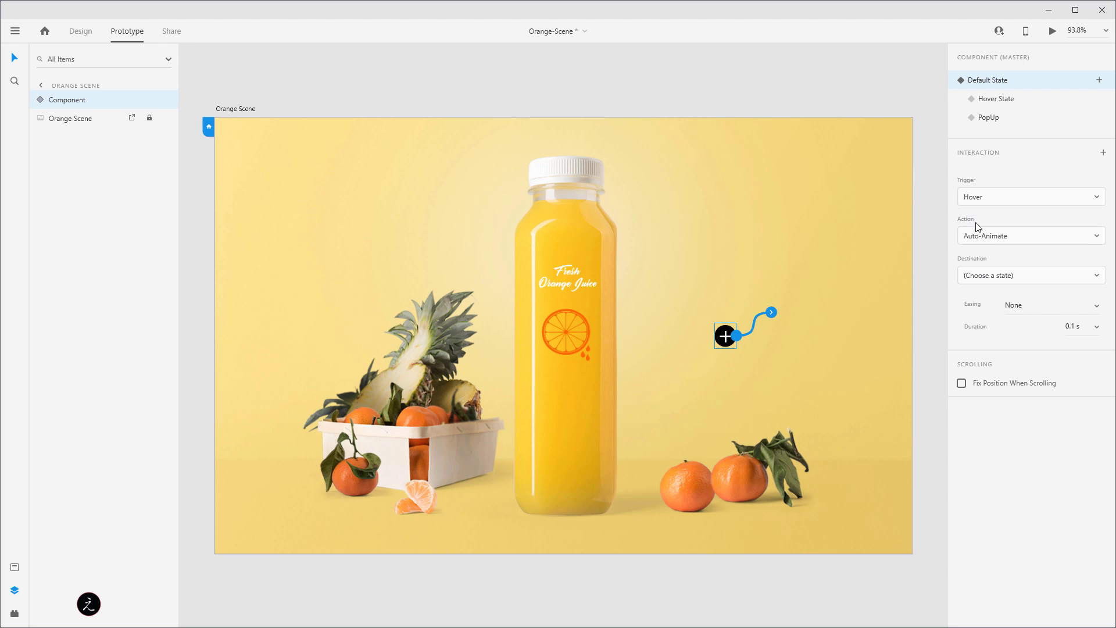
{"action": "left_click", "coordinate": [1000, 281]}
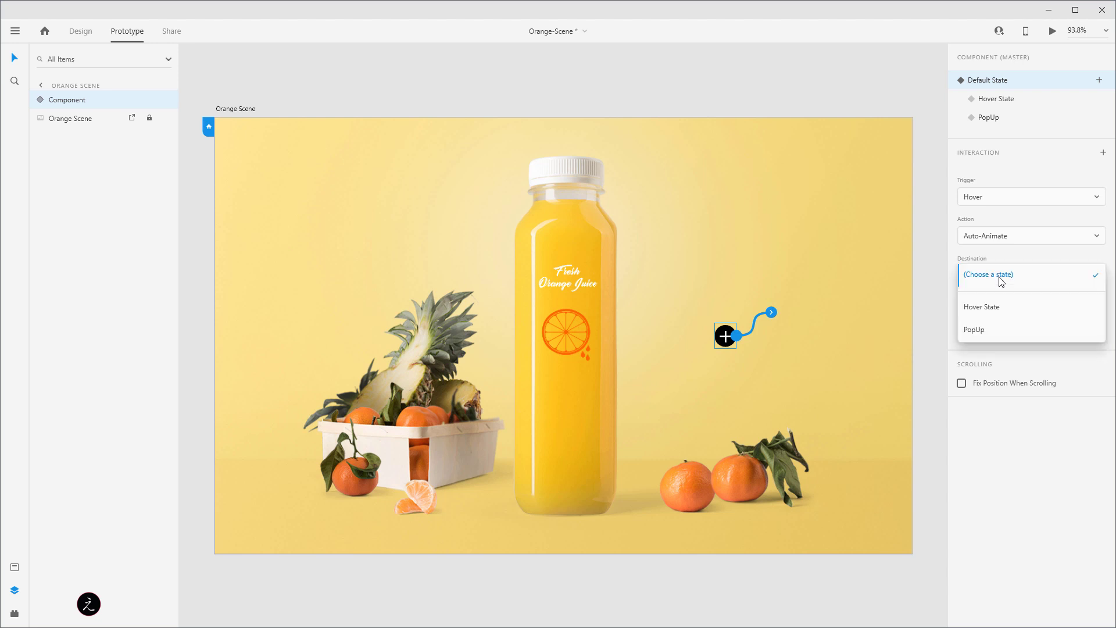
{"action": "left_click", "coordinate": [1006, 304]}
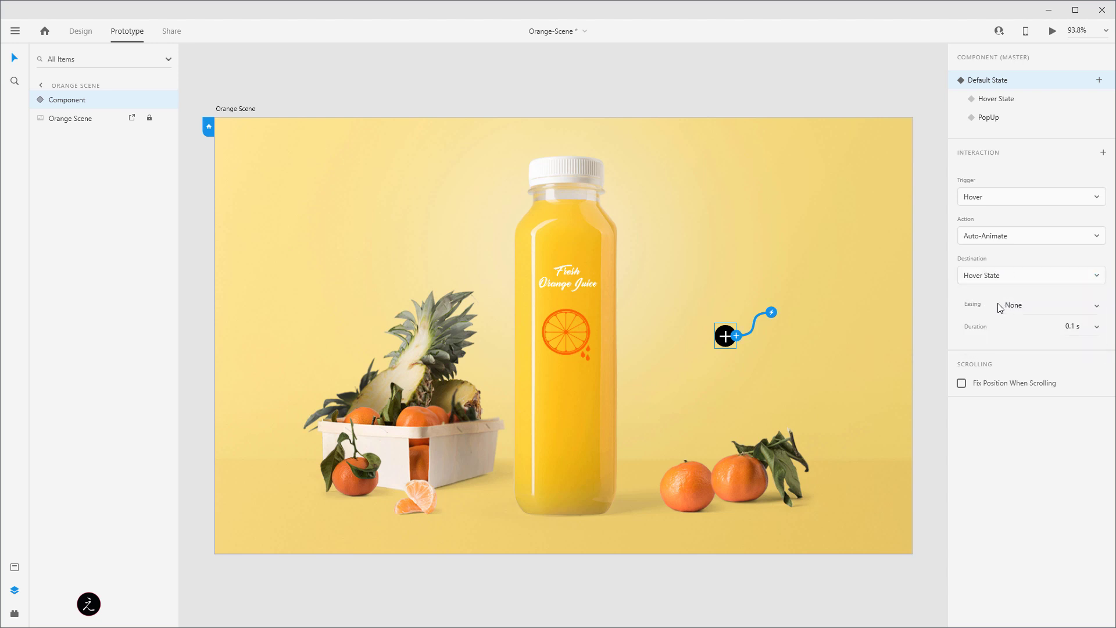
- Set the interaction's easing to Ease In-Out and its duration to 0.1 s
{"action": "left_click", "coordinate": [1100, 307]}
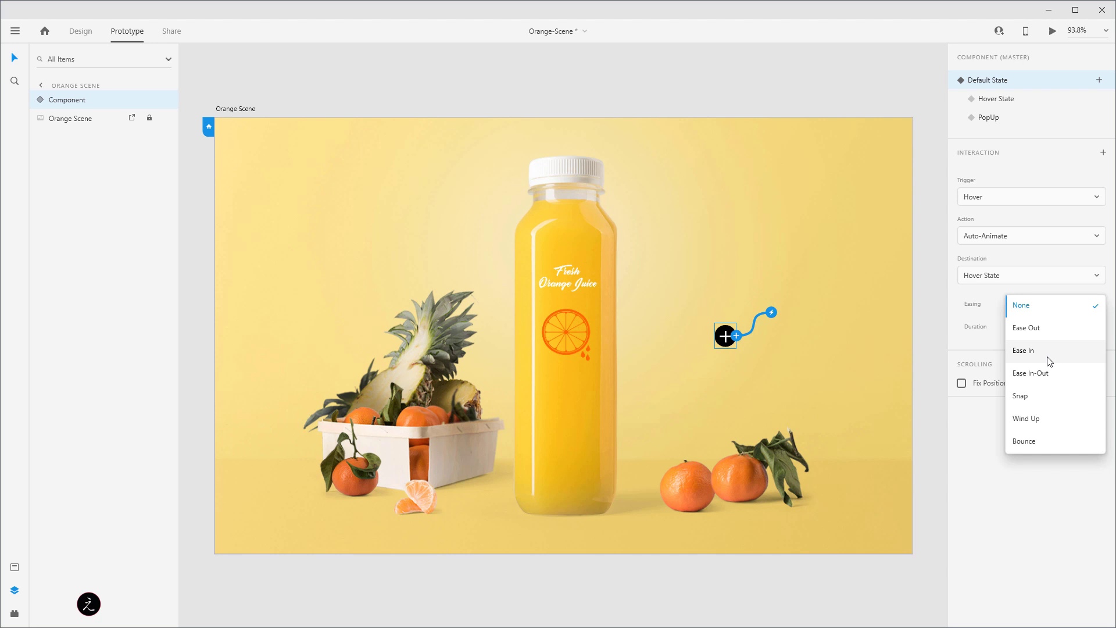
{"action": "left_click", "coordinate": [1050, 376]}
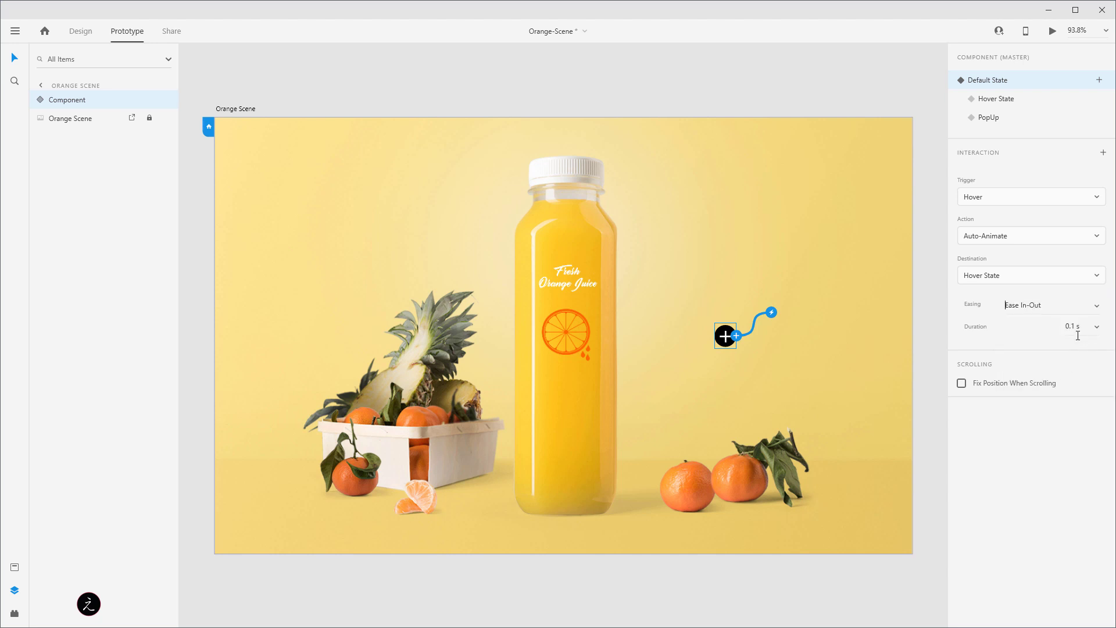
{"action": "left_click", "coordinate": [1094, 327]}
{"action": "left_click", "coordinate": [1096, 329]}
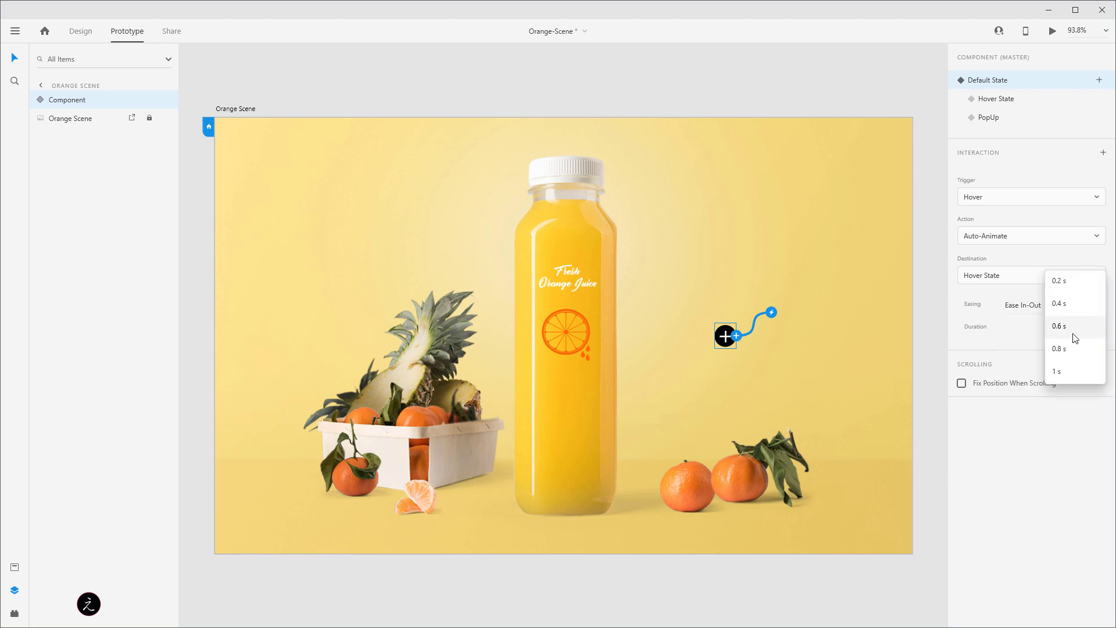
{"action": "left_click", "coordinate": [1059, 303]}
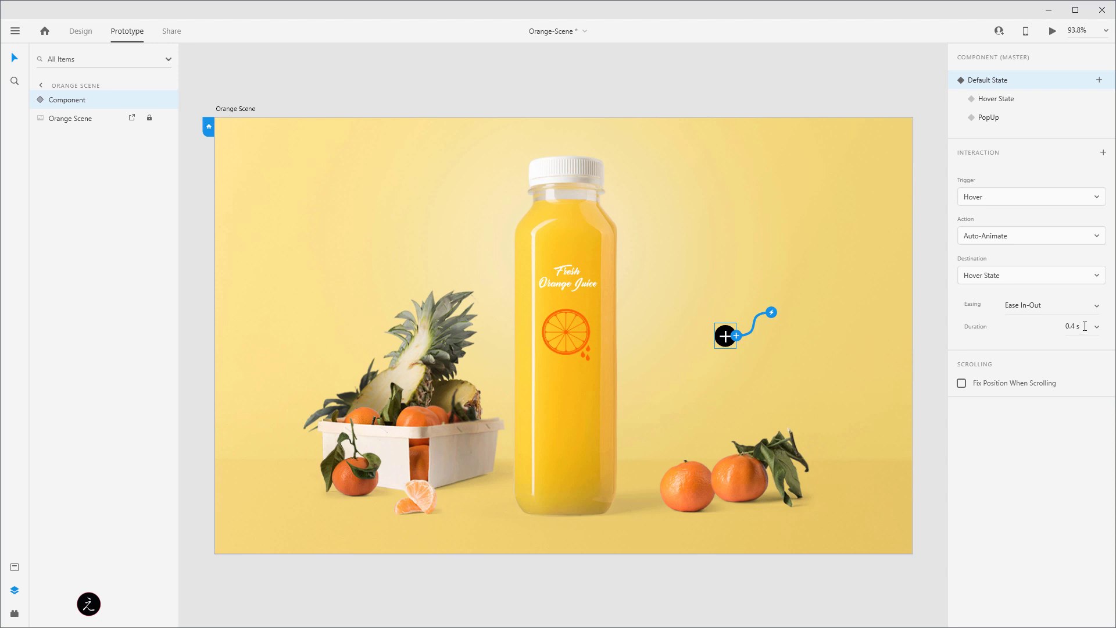
{"action": "left_click", "coordinate": [1090, 326]}
{"action": "type", "text": ".1"}
{"action": "key", "text": "Return"}
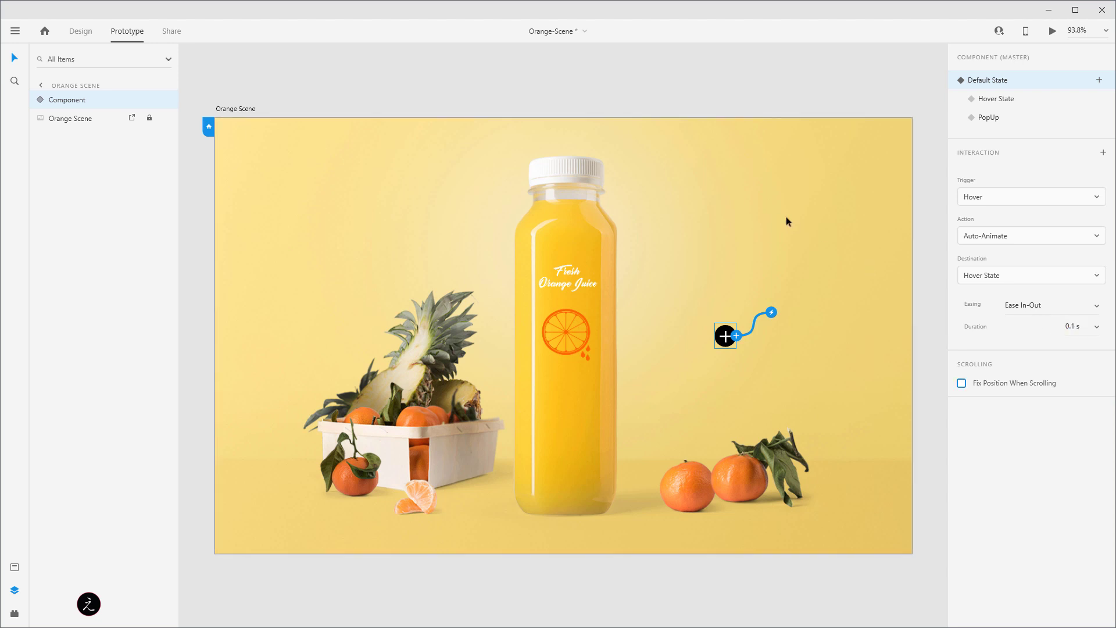
{"action": "left_click", "coordinate": [773, 215]}
{"action": "left_click", "coordinate": [726, 336]}
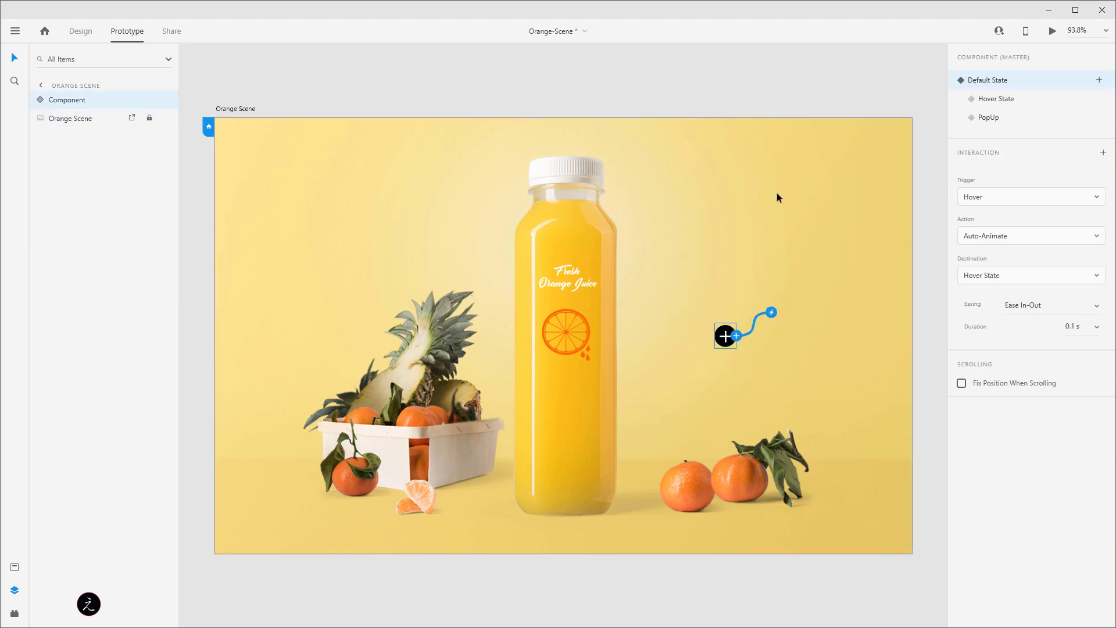
- Give the Hover State a Tap interaction with the PopUp state as its destination
{"action": "left_click", "coordinate": [1025, 100]}
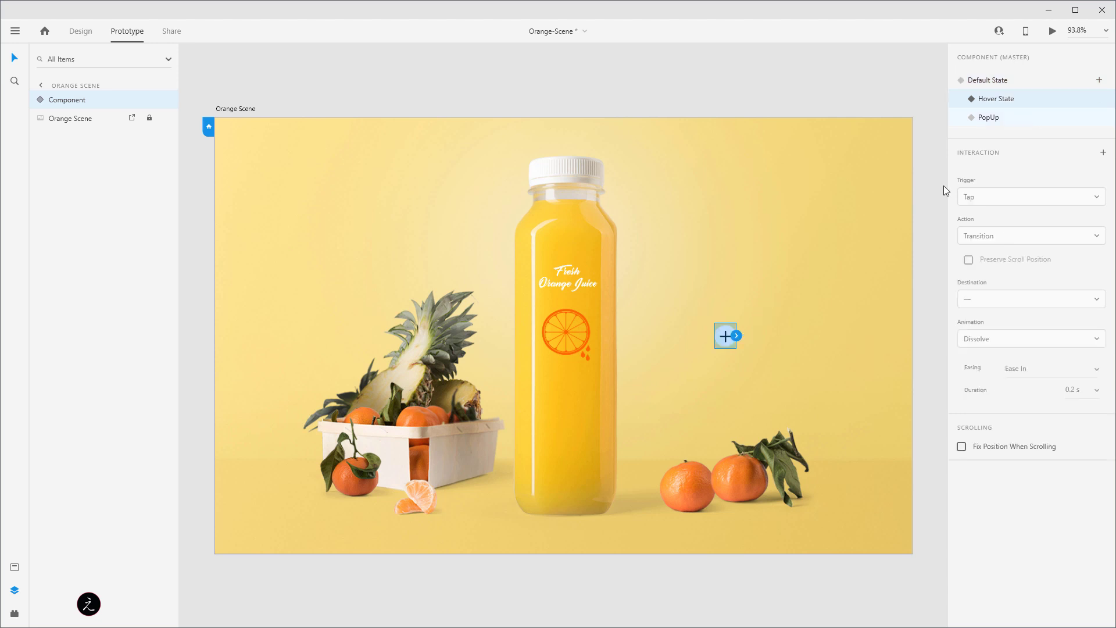
{"action": "left_click", "coordinate": [737, 336]}
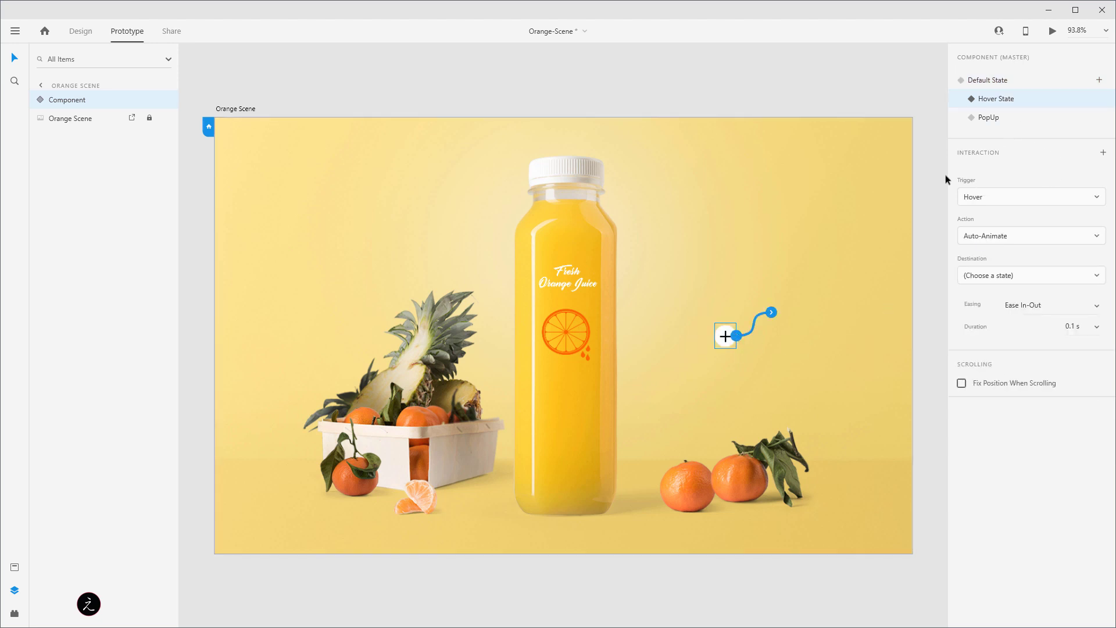
{"action": "left_click", "coordinate": [1017, 200]}
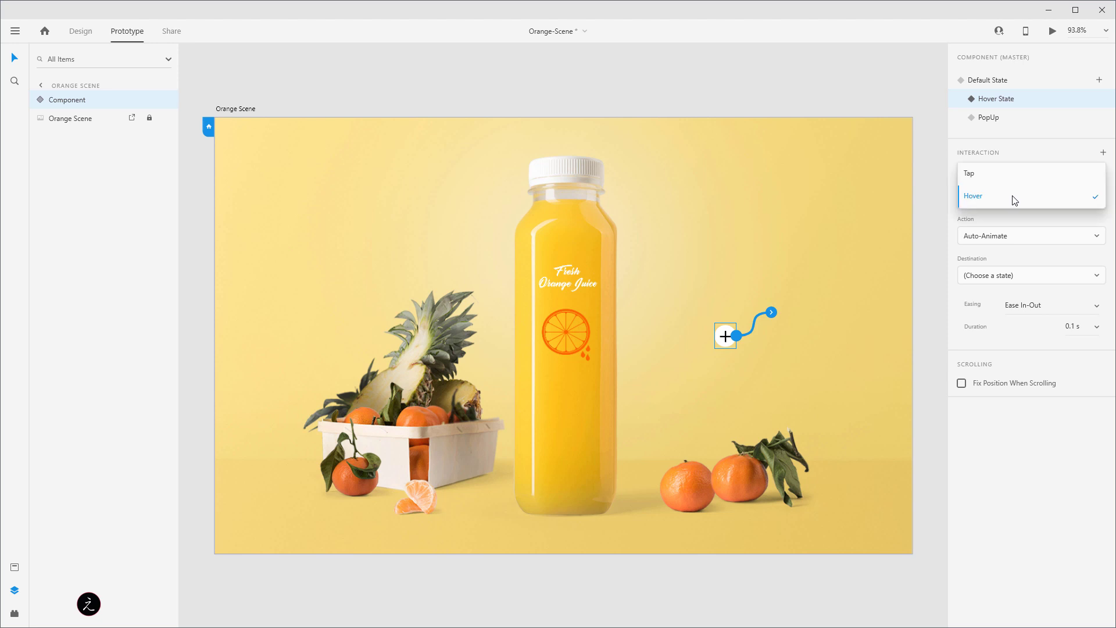
{"action": "left_click", "coordinate": [982, 179]}
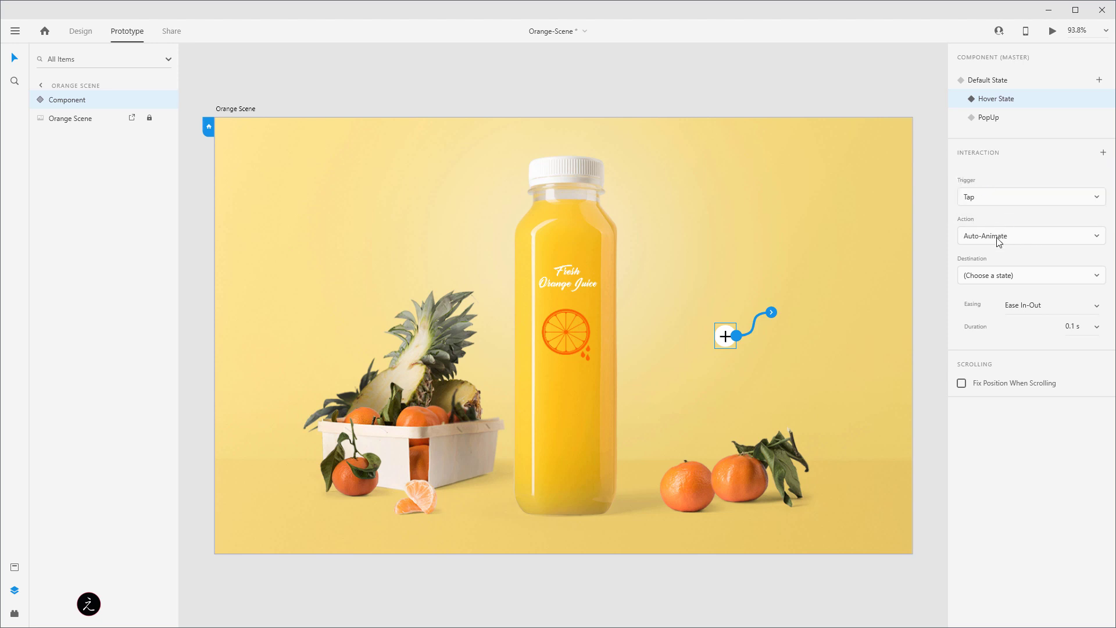
{"action": "left_click", "coordinate": [993, 281]}
{"action": "left_click", "coordinate": [995, 328]}
- Add a Tap interaction on the PopUp state that returns to Default State, then reselect Default State
{"action": "left_click", "coordinate": [1032, 122]}
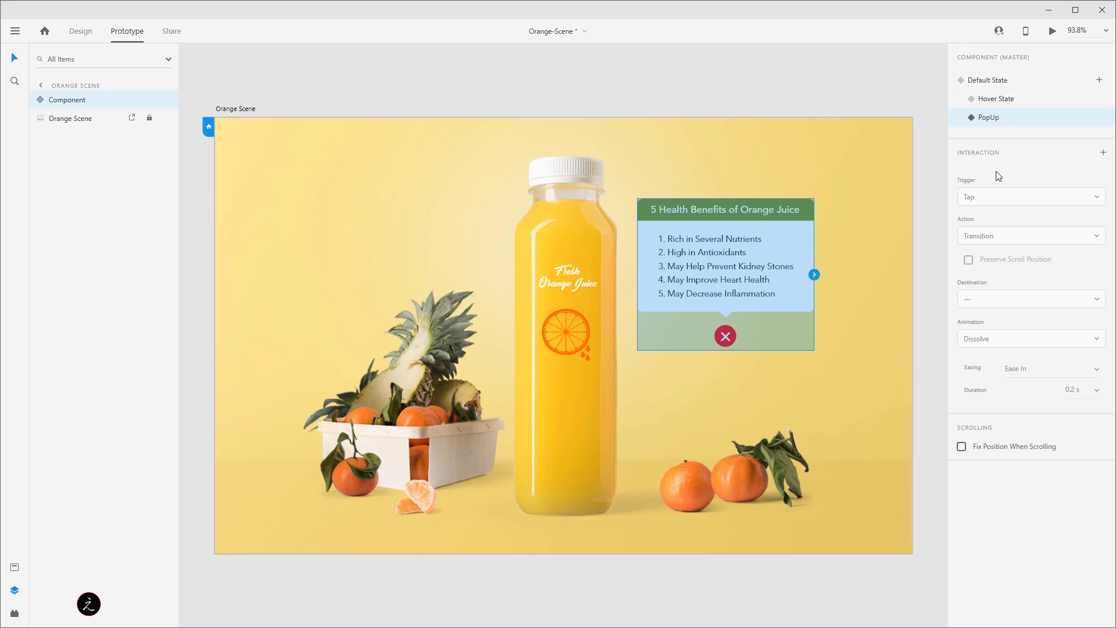
{"action": "left_click", "coordinate": [815, 275]}
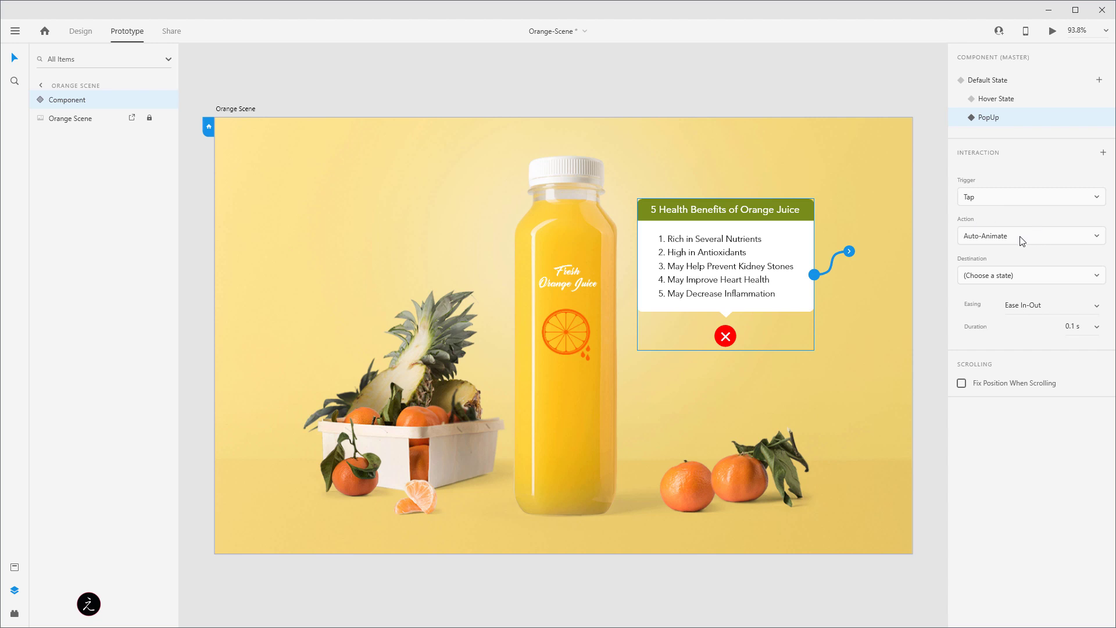
{"action": "left_click", "coordinate": [1026, 279]}
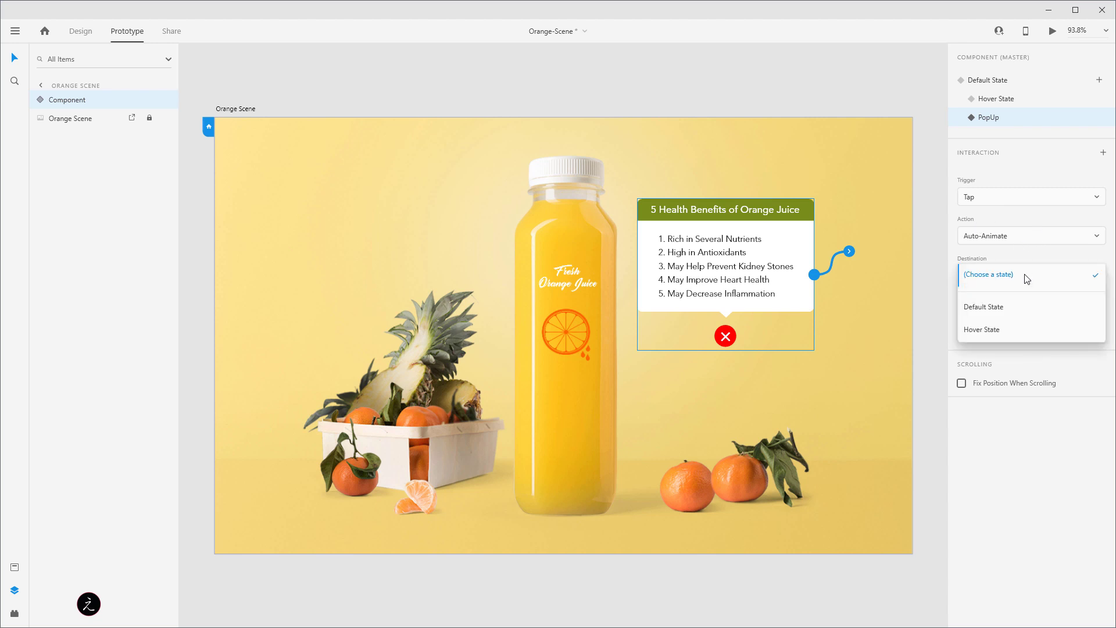
{"action": "left_click", "coordinate": [1006, 308]}
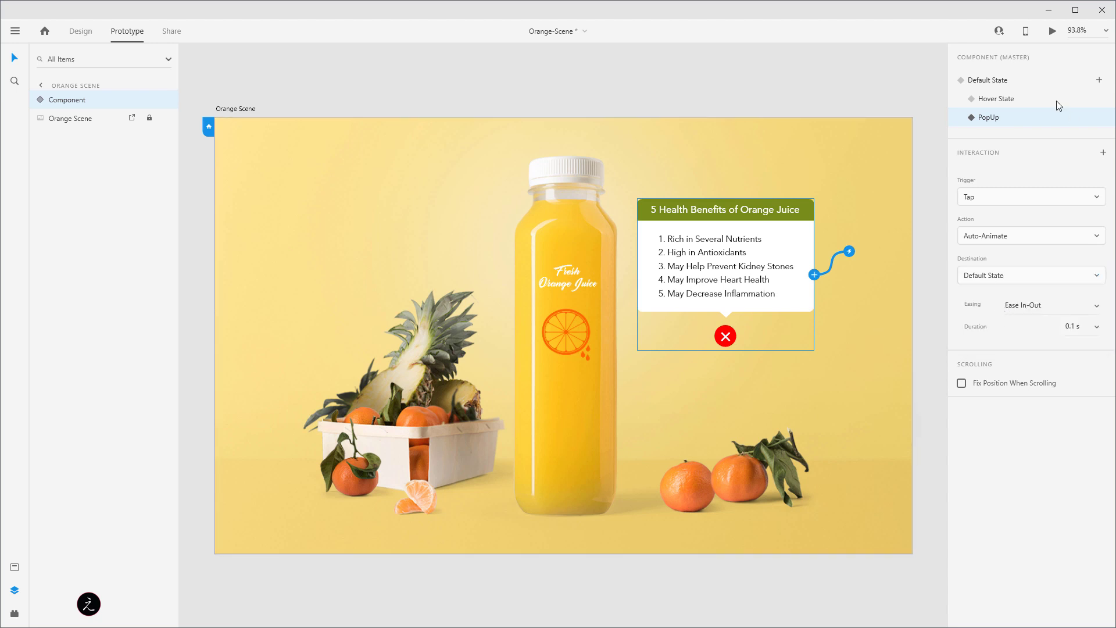
{"action": "left_click", "coordinate": [1006, 84]}
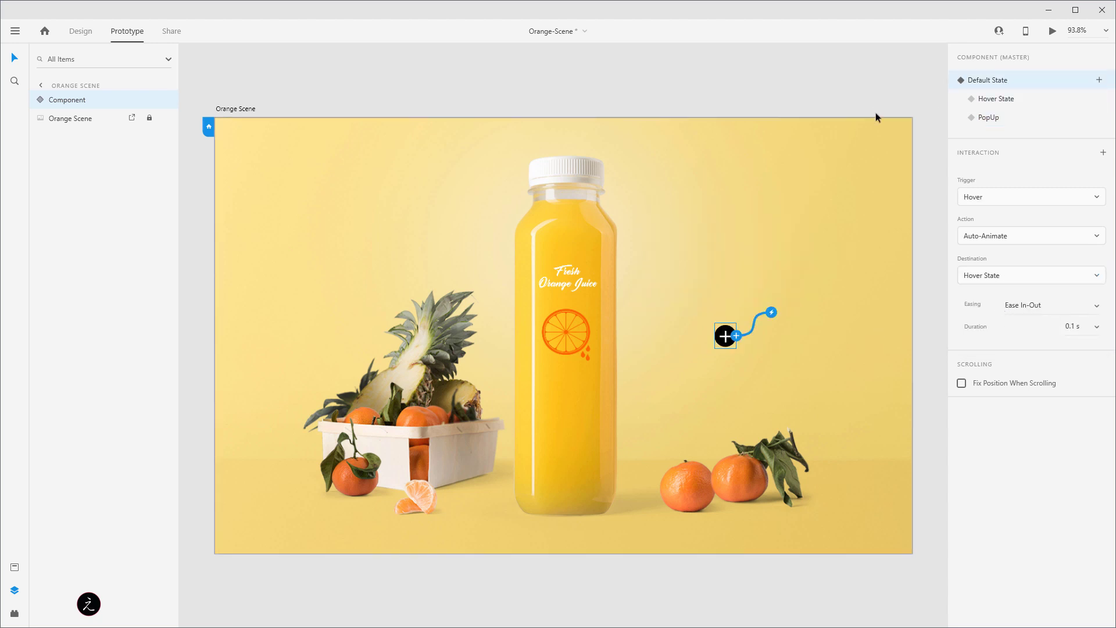
- In Desktop Preview, open the pop-up with the plus and close it with the red X, twice
{"action": "left_click", "coordinate": [1053, 31]}
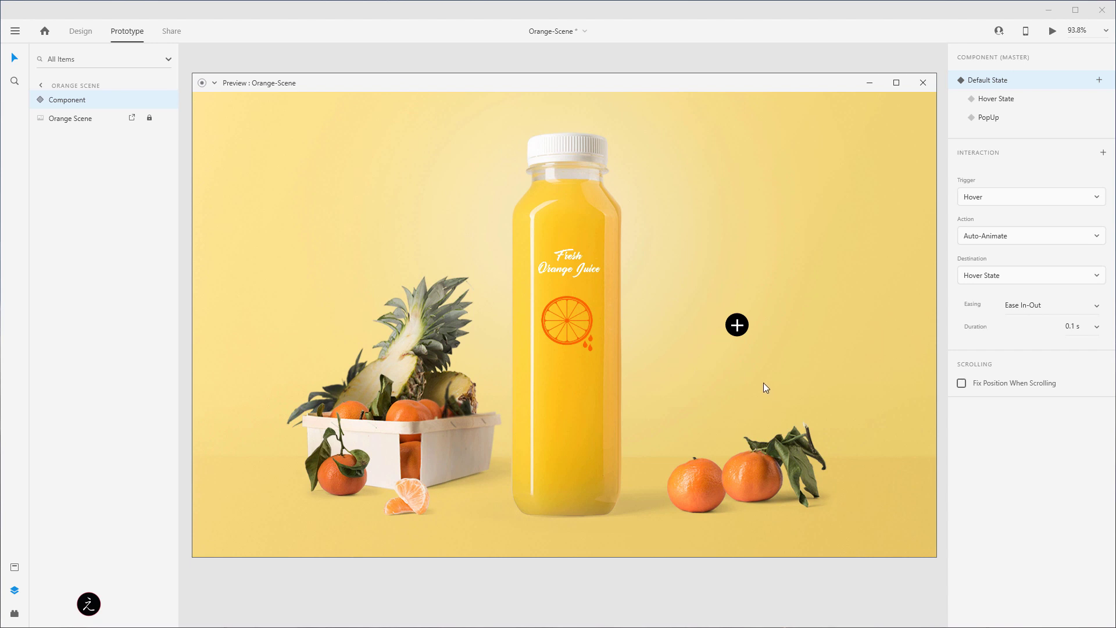
{"action": "left_click", "coordinate": [739, 333]}
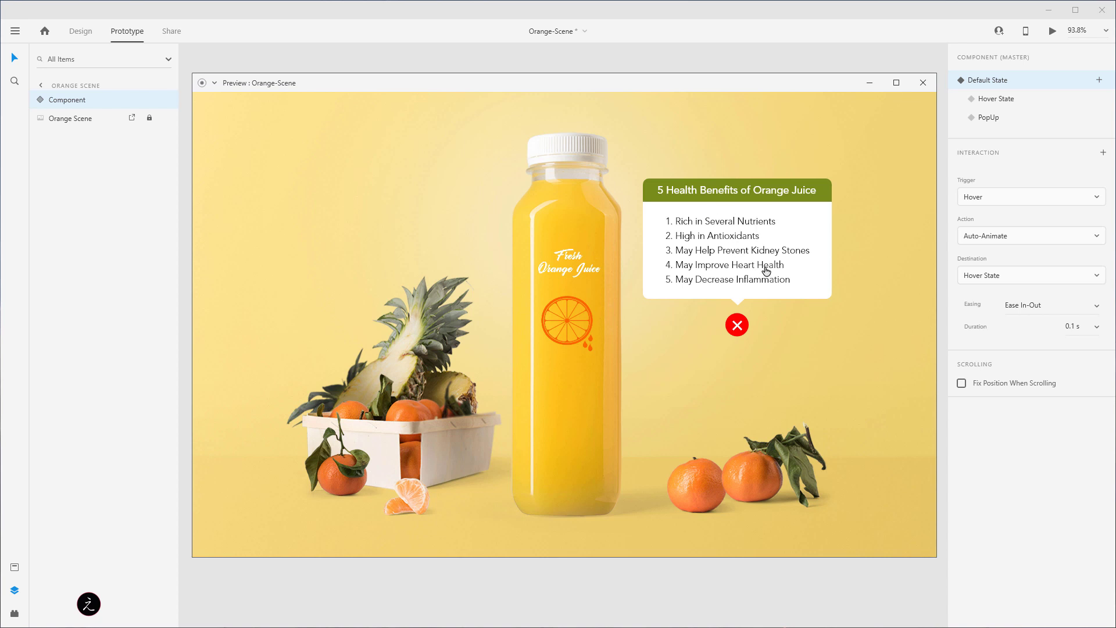
{"action": "left_click", "coordinate": [815, 299]}
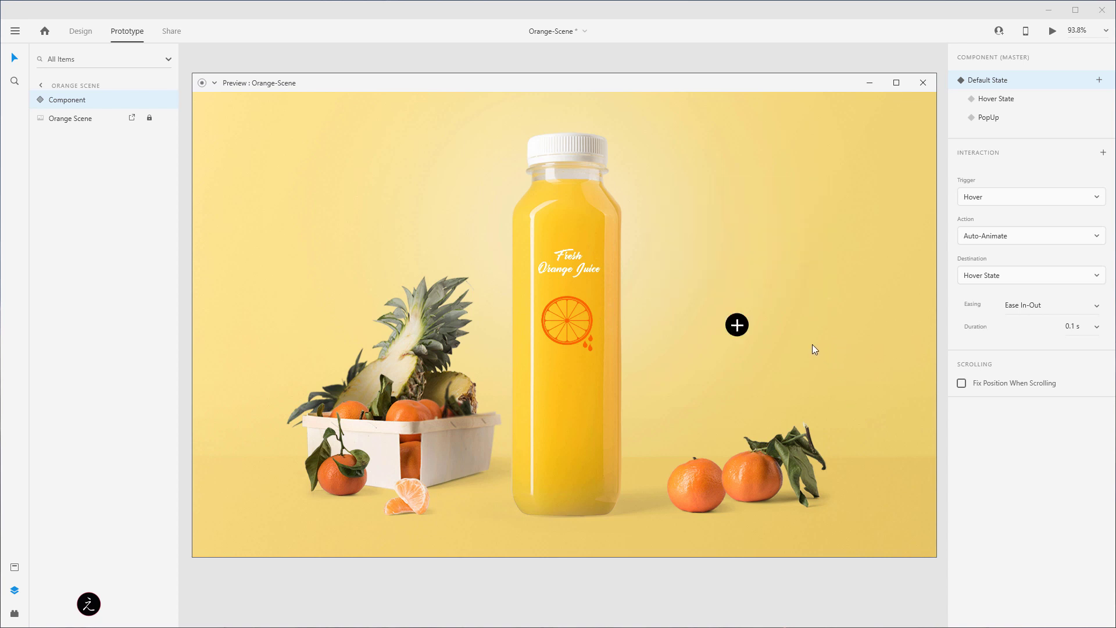
{"action": "left_click", "coordinate": [737, 331]}
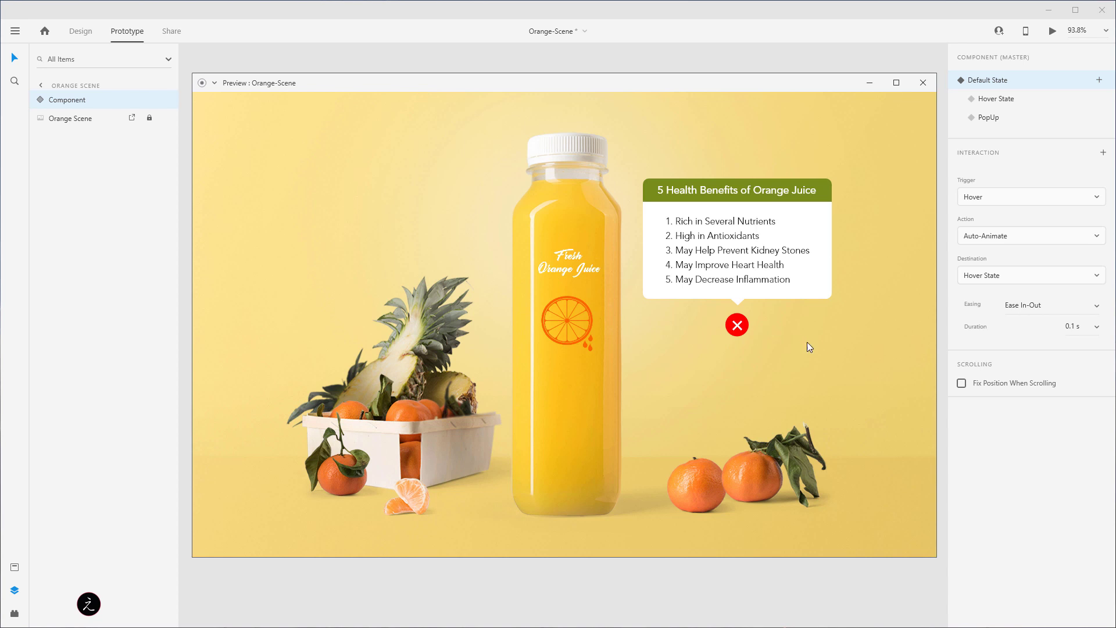
{"action": "left_click", "coordinate": [811, 294]}
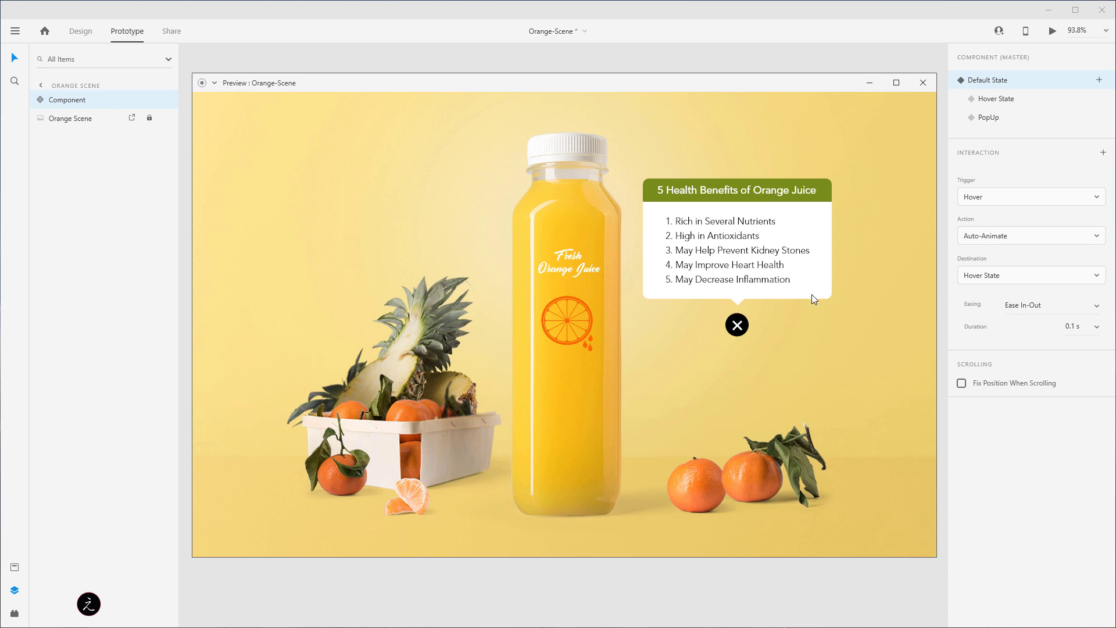